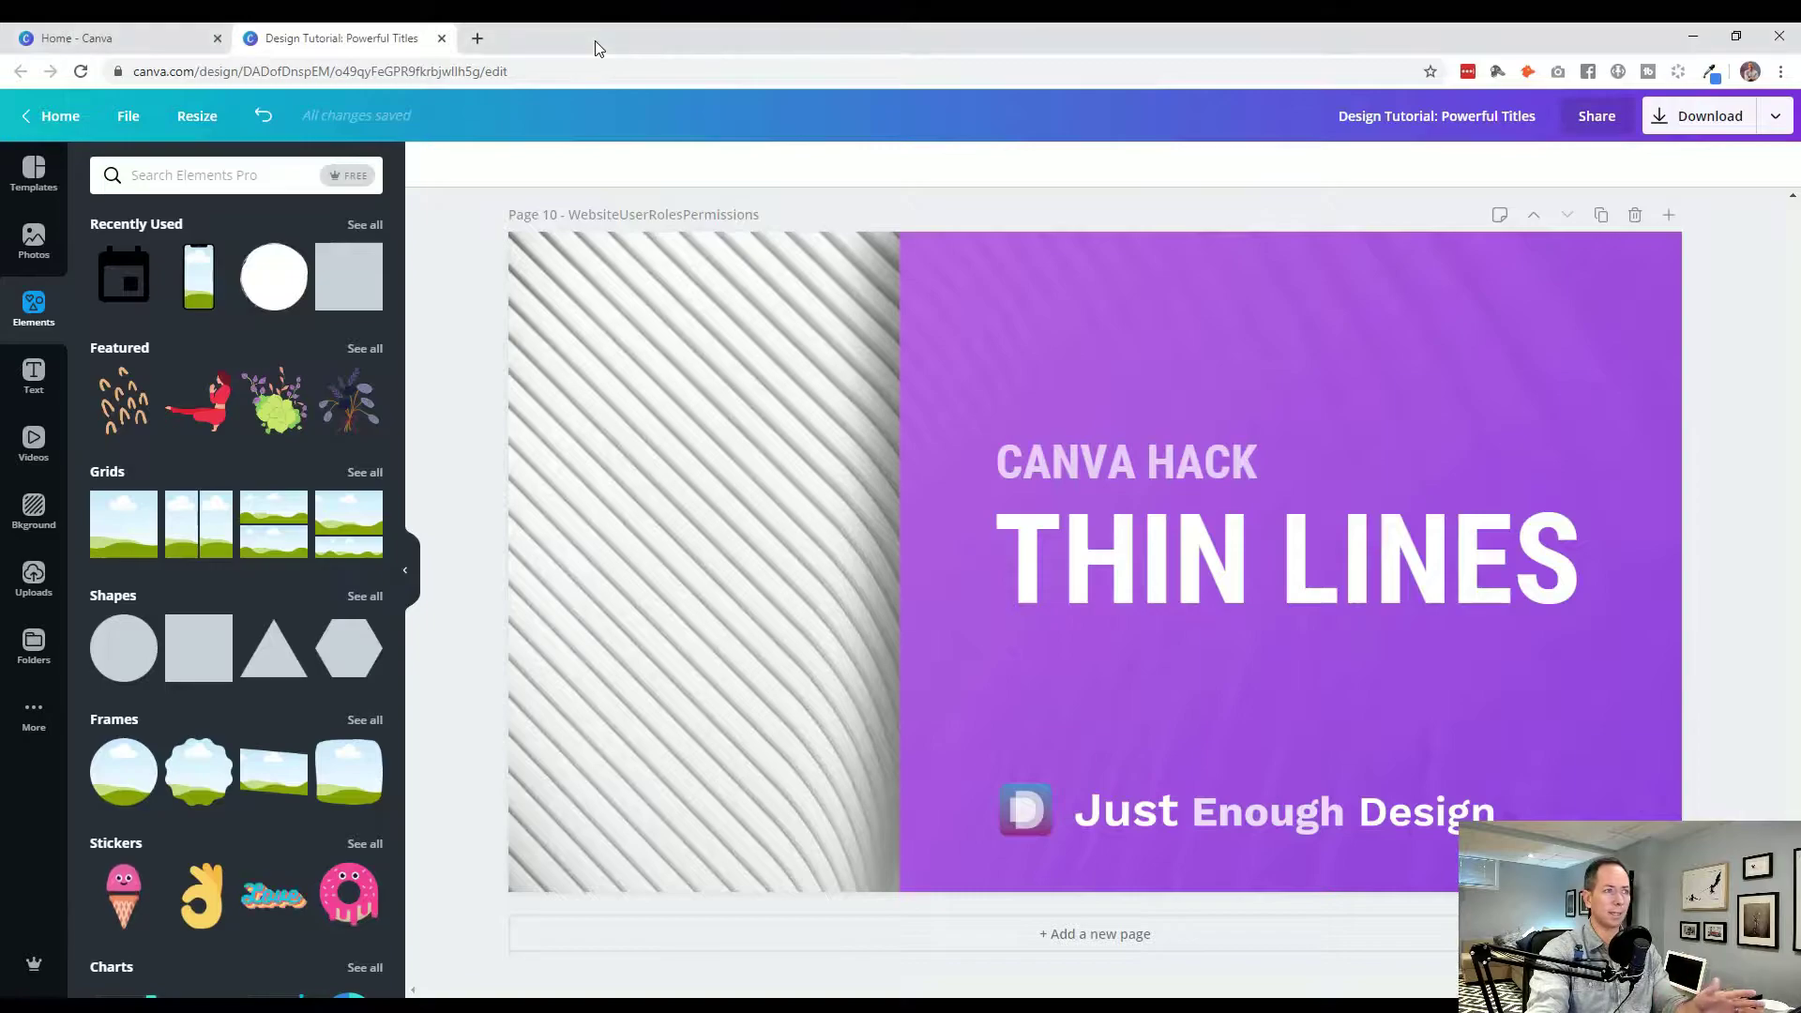
Search Elements for 'line' and add the plain white line to the page.
{"action": "scroll", "coordinate": [546, 470], "scroll_direction": "up", "scroll_amount": 8}
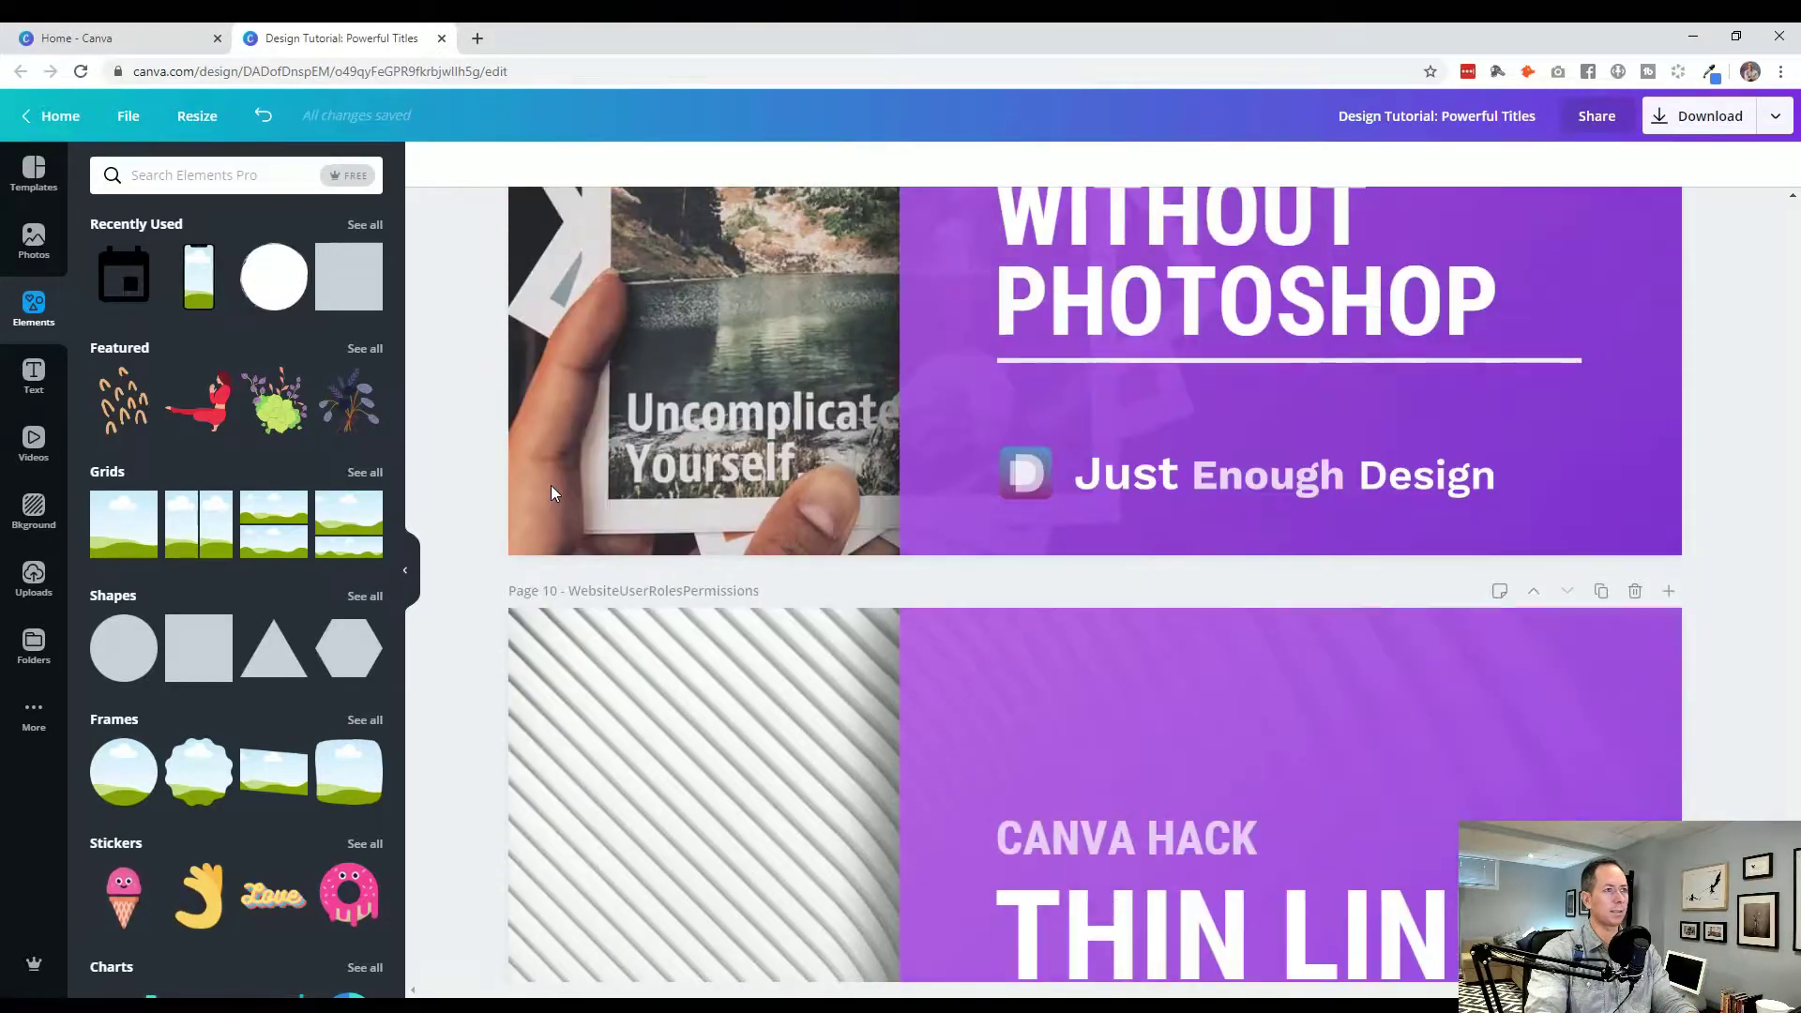
{"action": "scroll", "coordinate": [544, 600], "scroll_direction": "up", "scroll_amount": 6}
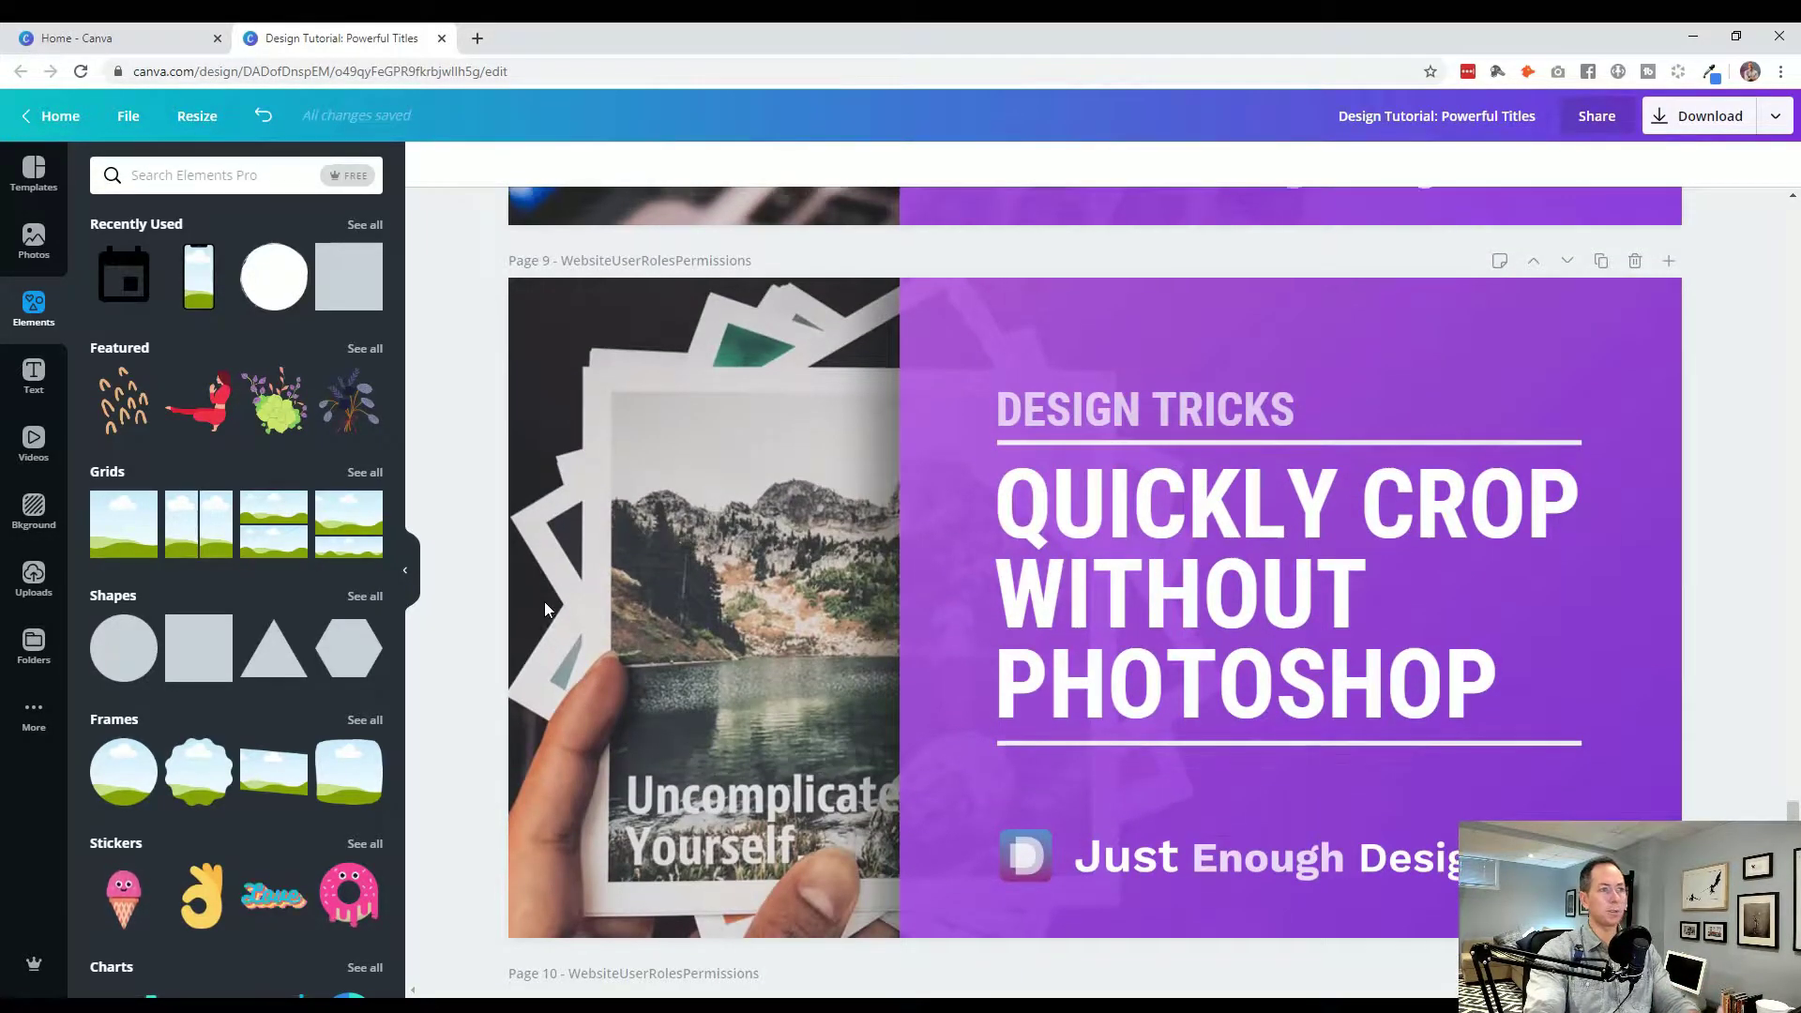
{"action": "scroll", "coordinate": [545, 602], "scroll_direction": "down", "scroll_amount": 12}
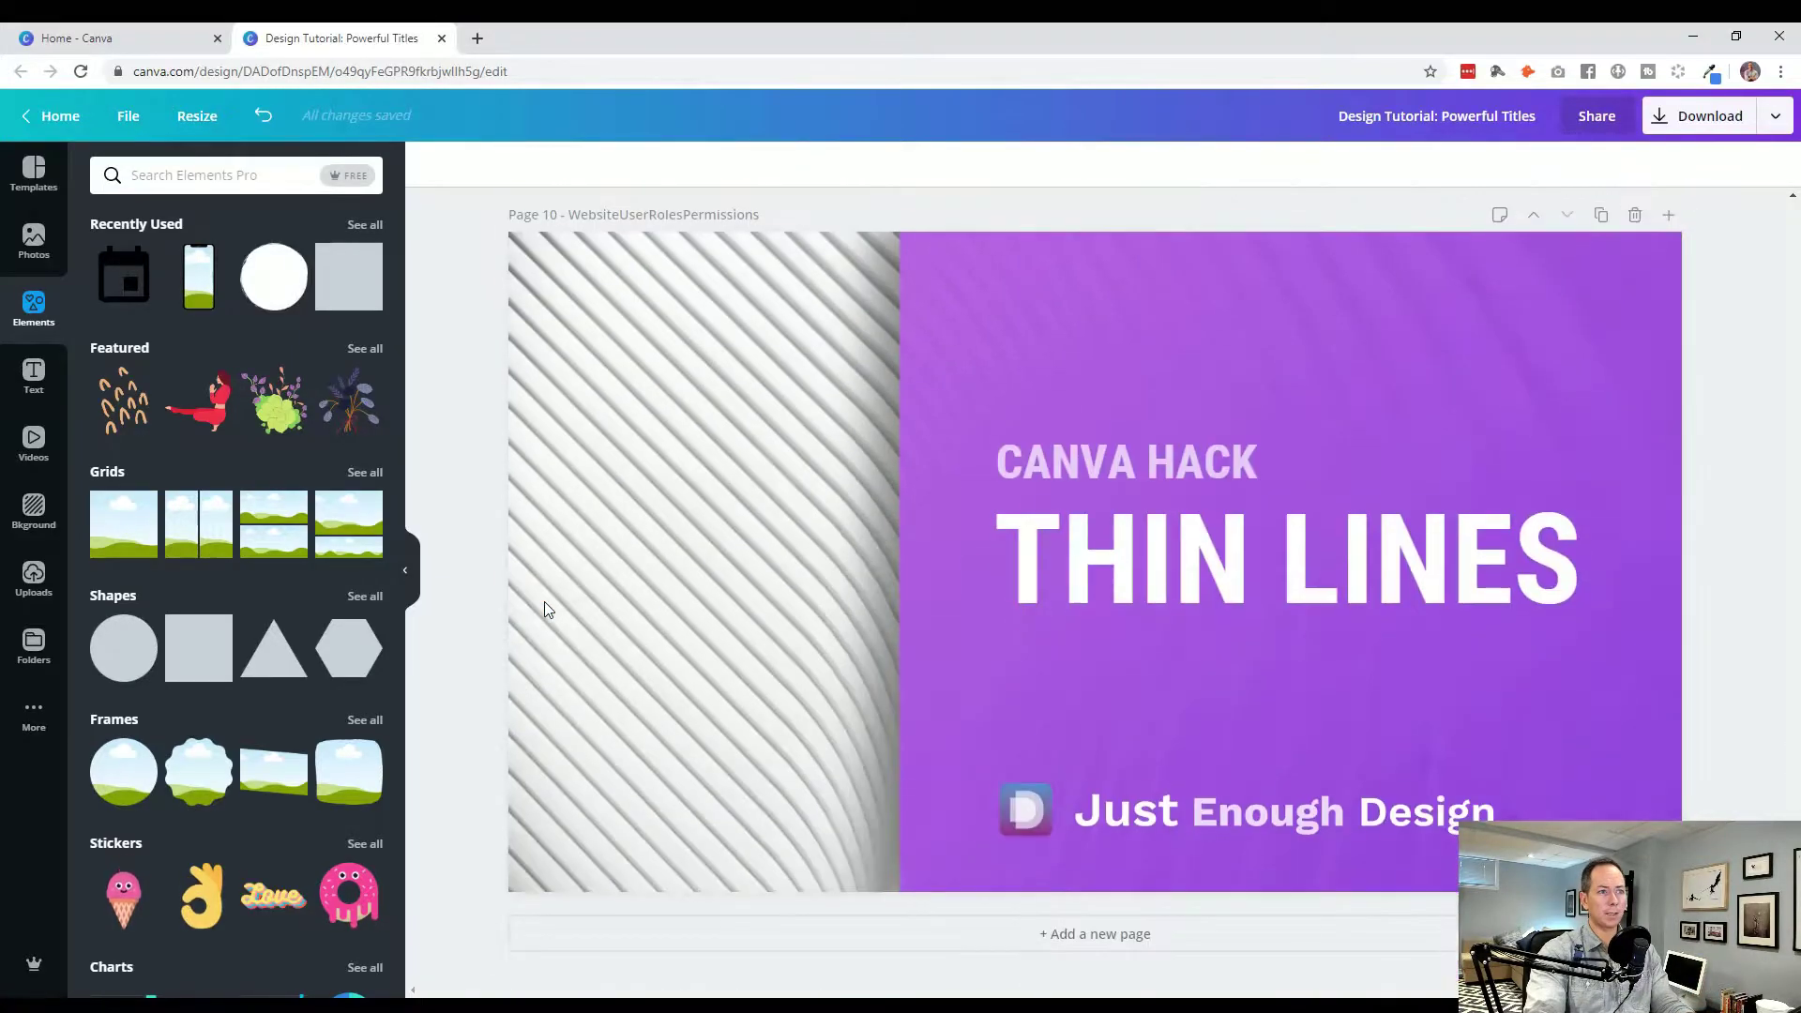
{"action": "left_click", "coordinate": [187, 176]}
{"action": "type", "text": "line"}
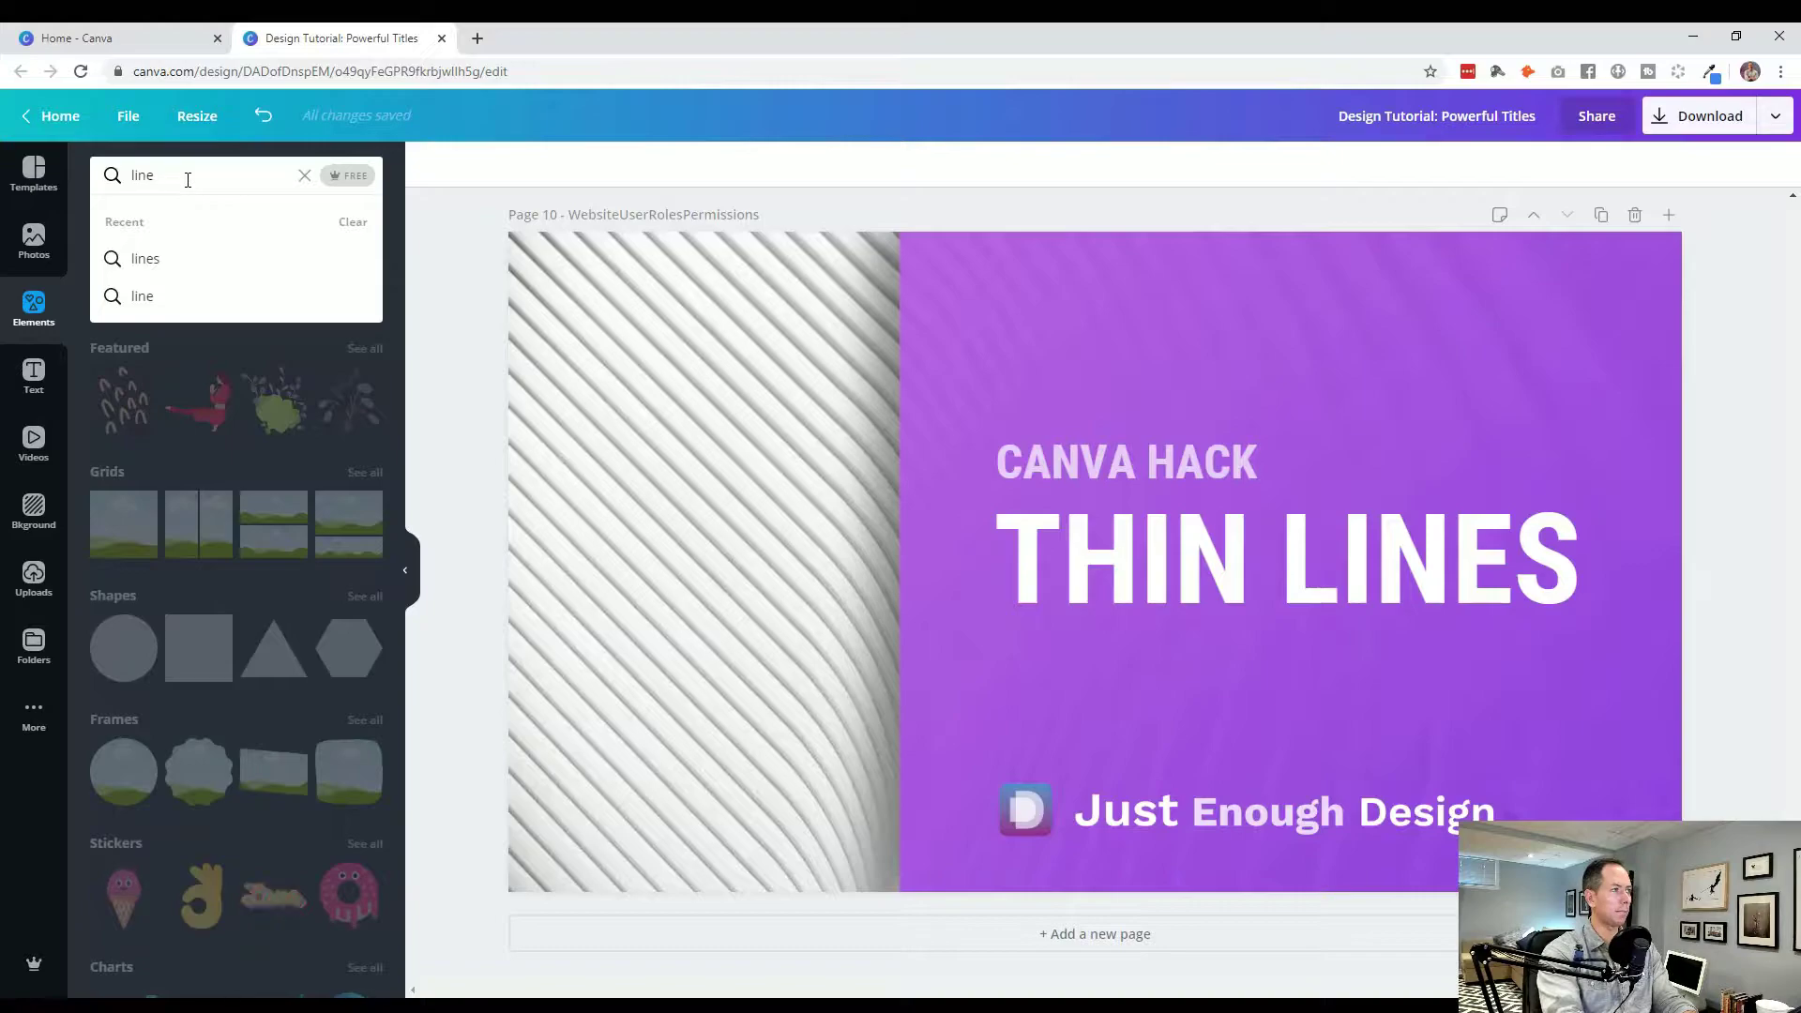
{"action": "key", "text": "Return"}
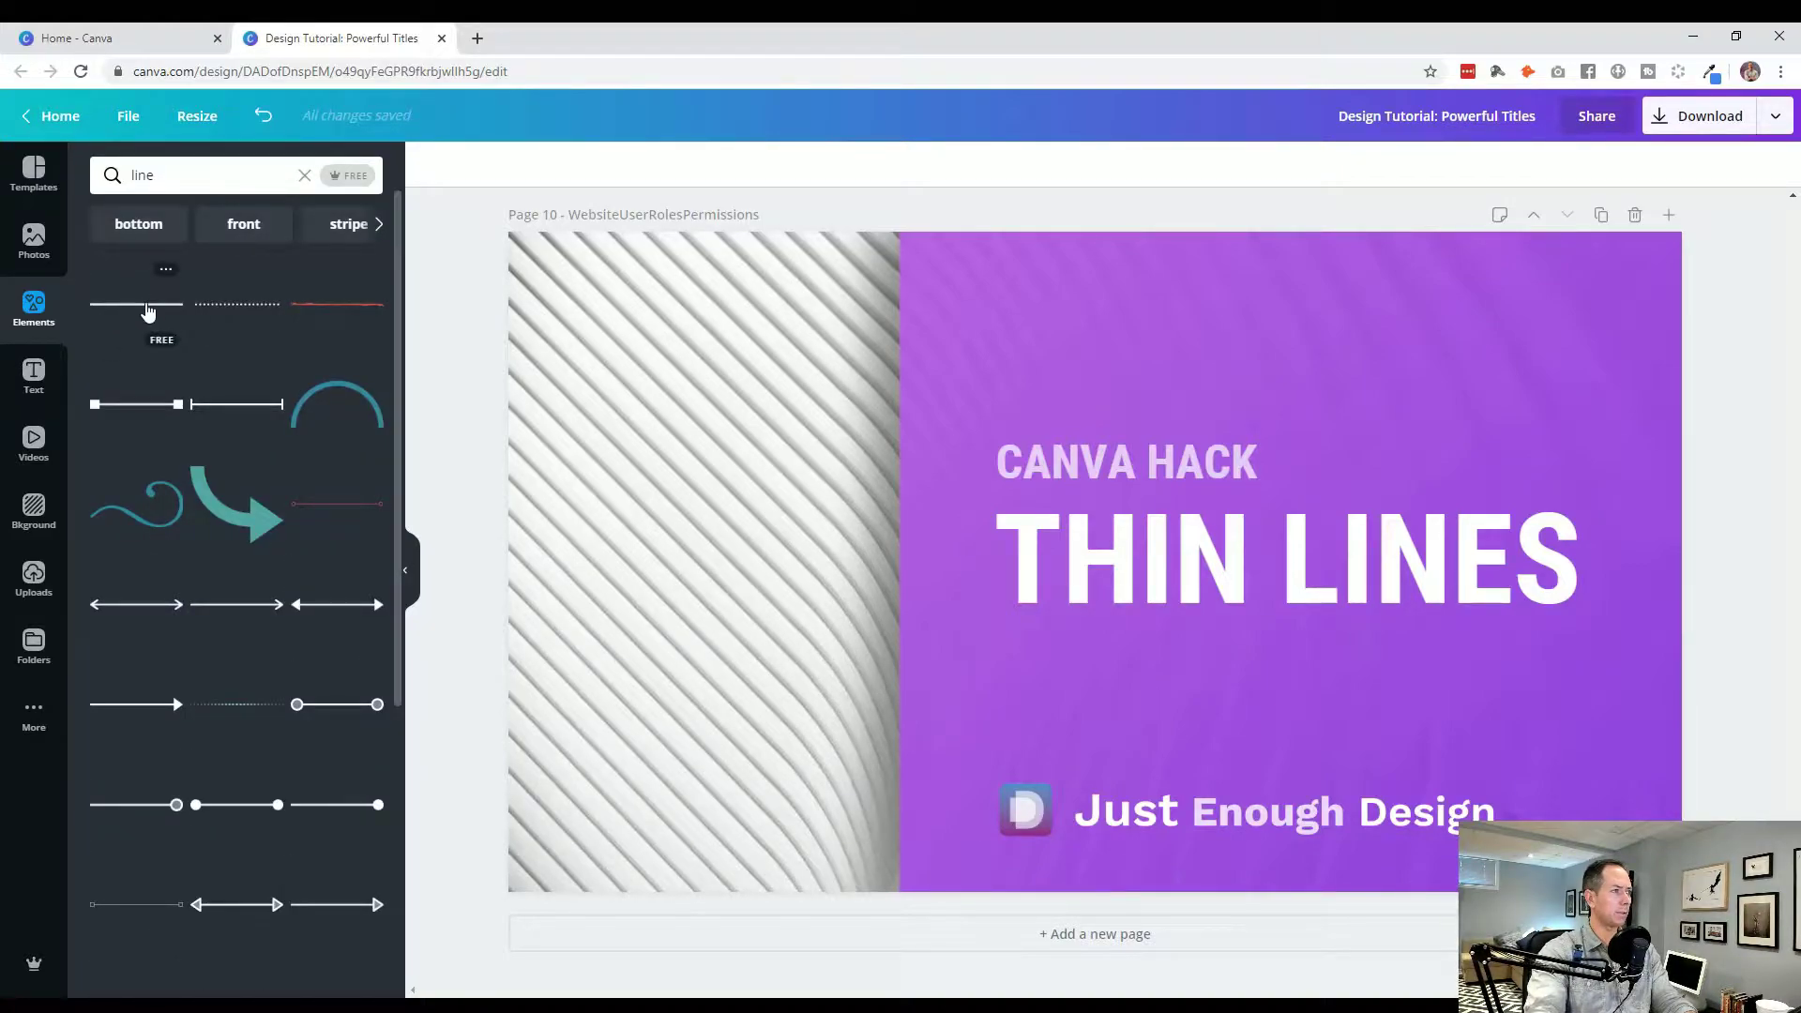
{"action": "left_click", "coordinate": [148, 311]}
Place the white line just under CANVA HACK and shorten it to the title's width.
{"action": "left_click_drag", "start_coordinate": [952, 567], "coordinate": [944, 410]}
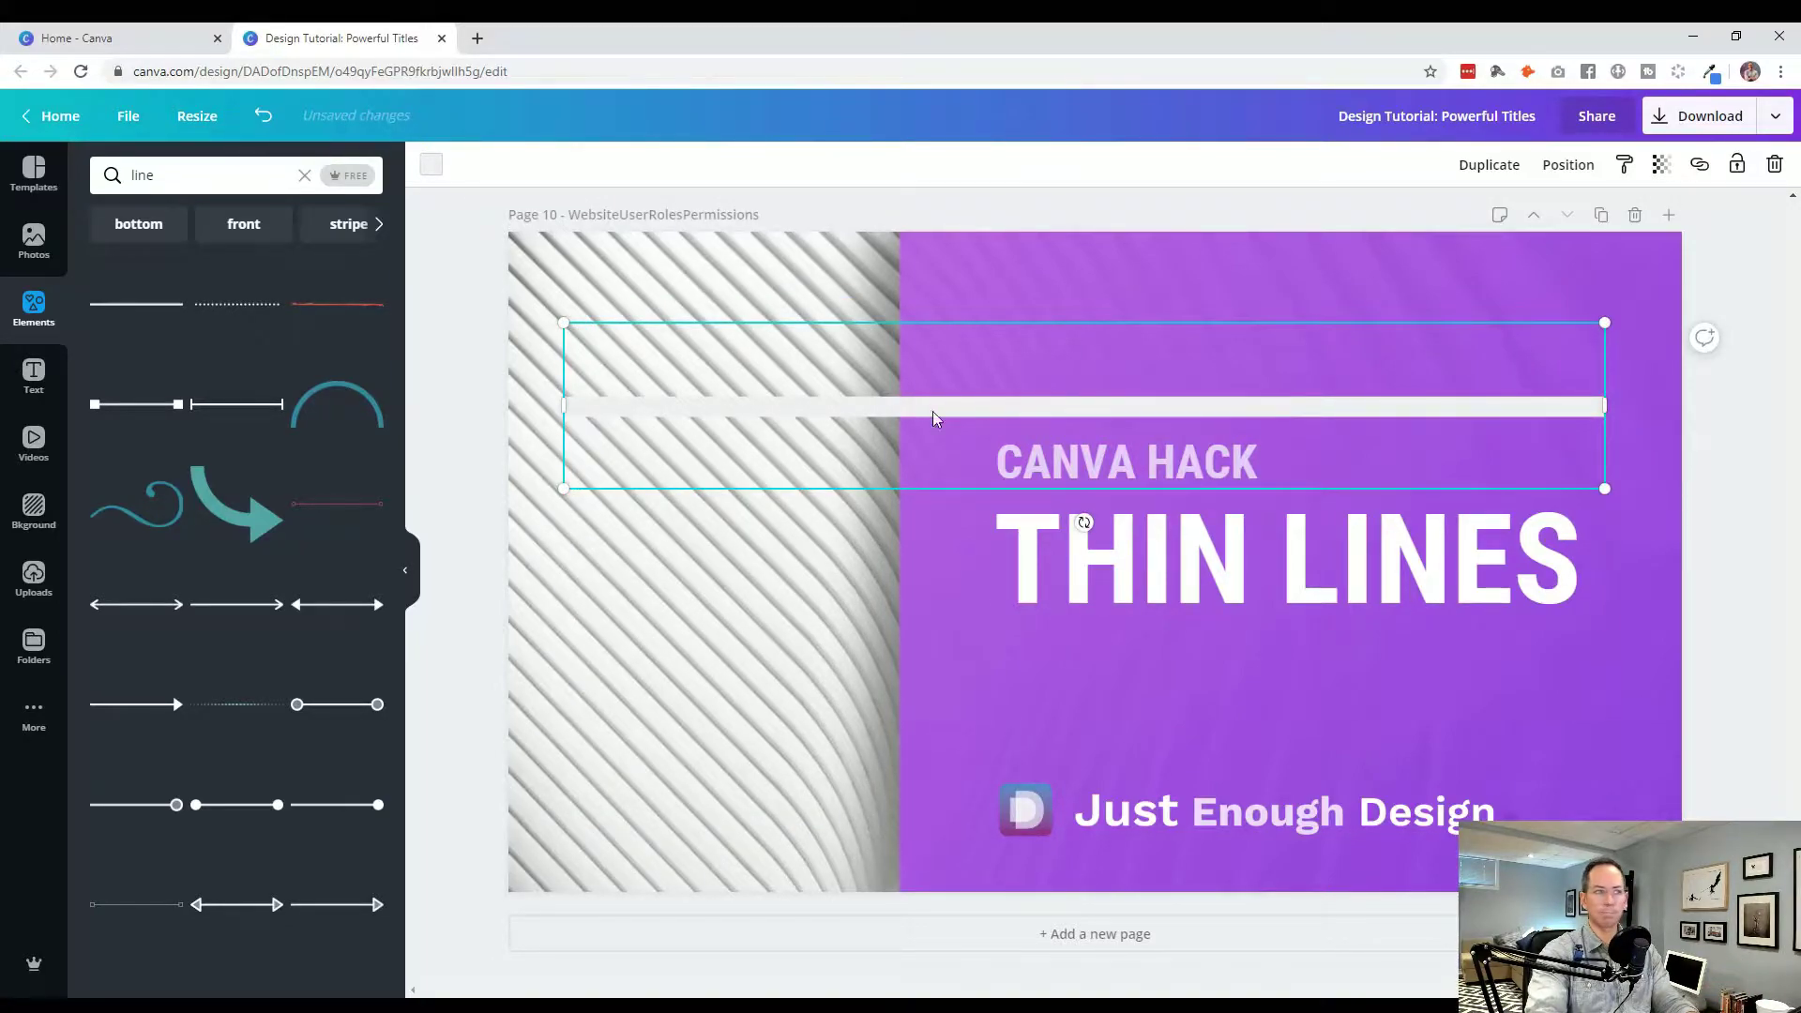
{"action": "left_click_drag", "start_coordinate": [563, 490], "coordinate": [993, 386]}
{"action": "key", "text": "ctrl+z"}
{"action": "key", "text": "ctrl+z"}
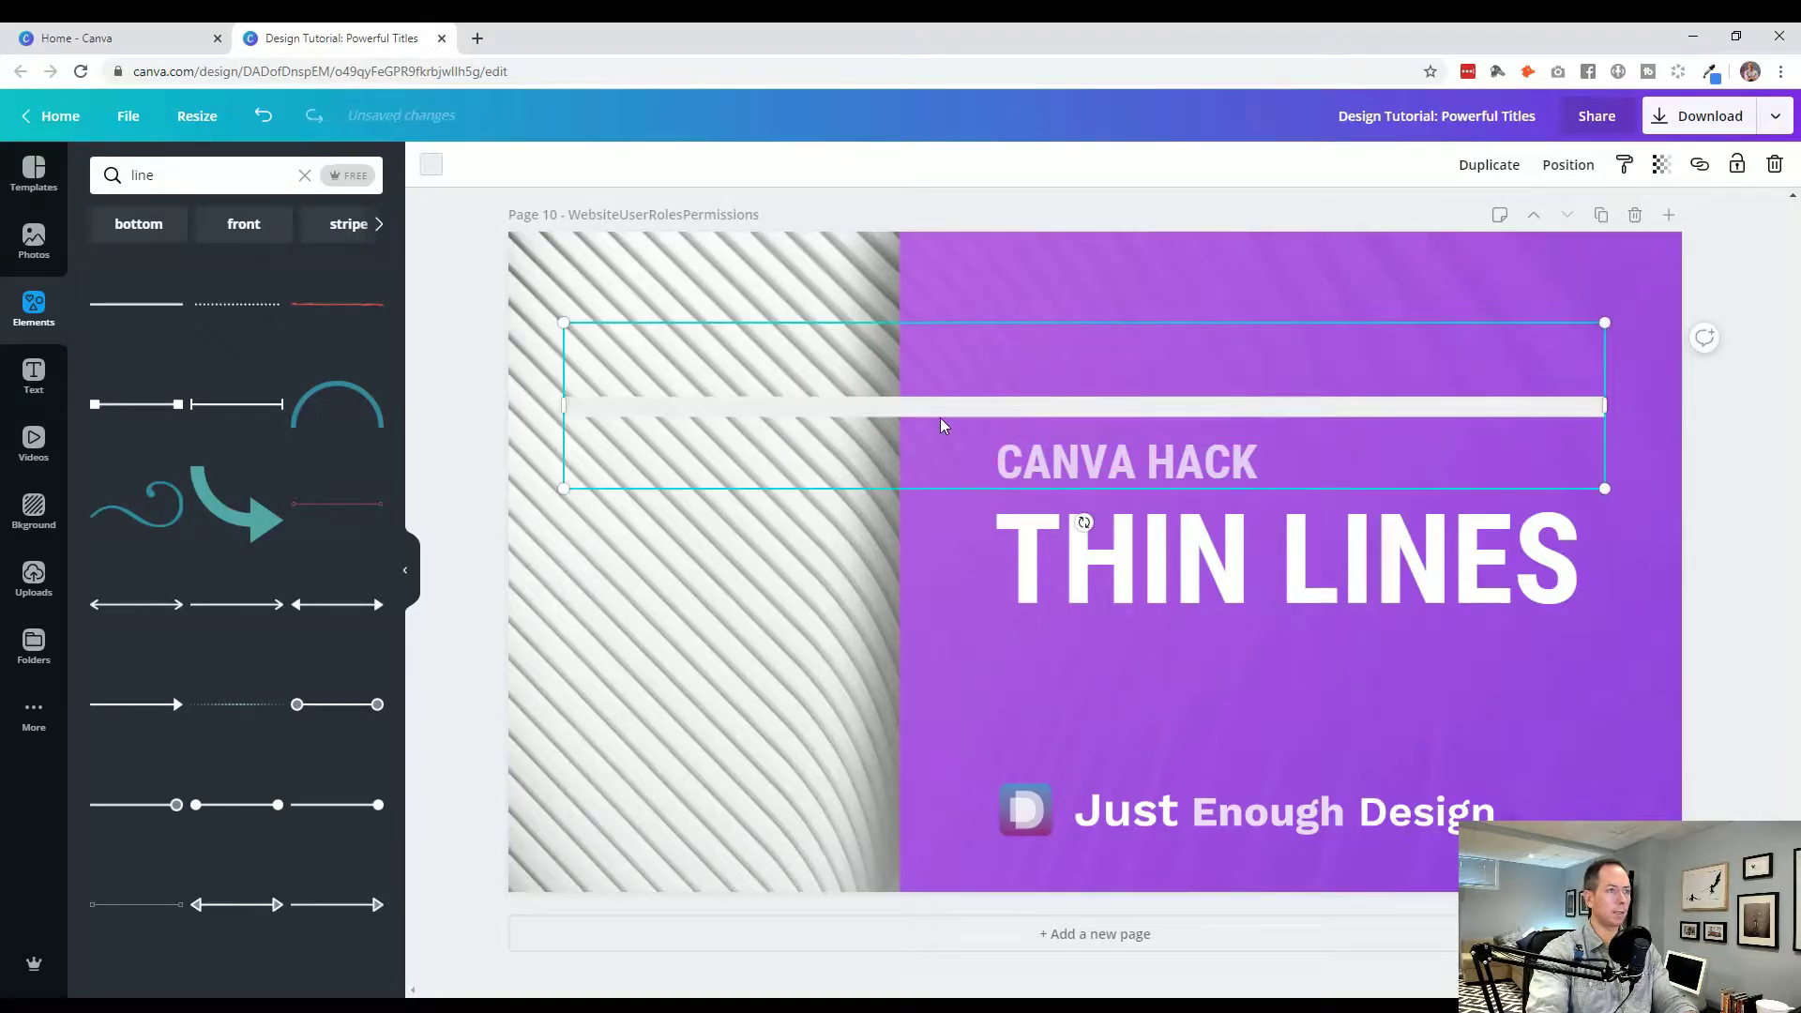
{"action": "mouse_move", "coordinate": [939, 521]}
{"action": "left_mouse_down"}
{"action": "mouse_move", "coordinate": [943, 562]}
{"action": "mouse_move", "coordinate": [945, 499]}
{"action": "left_mouse_up"}
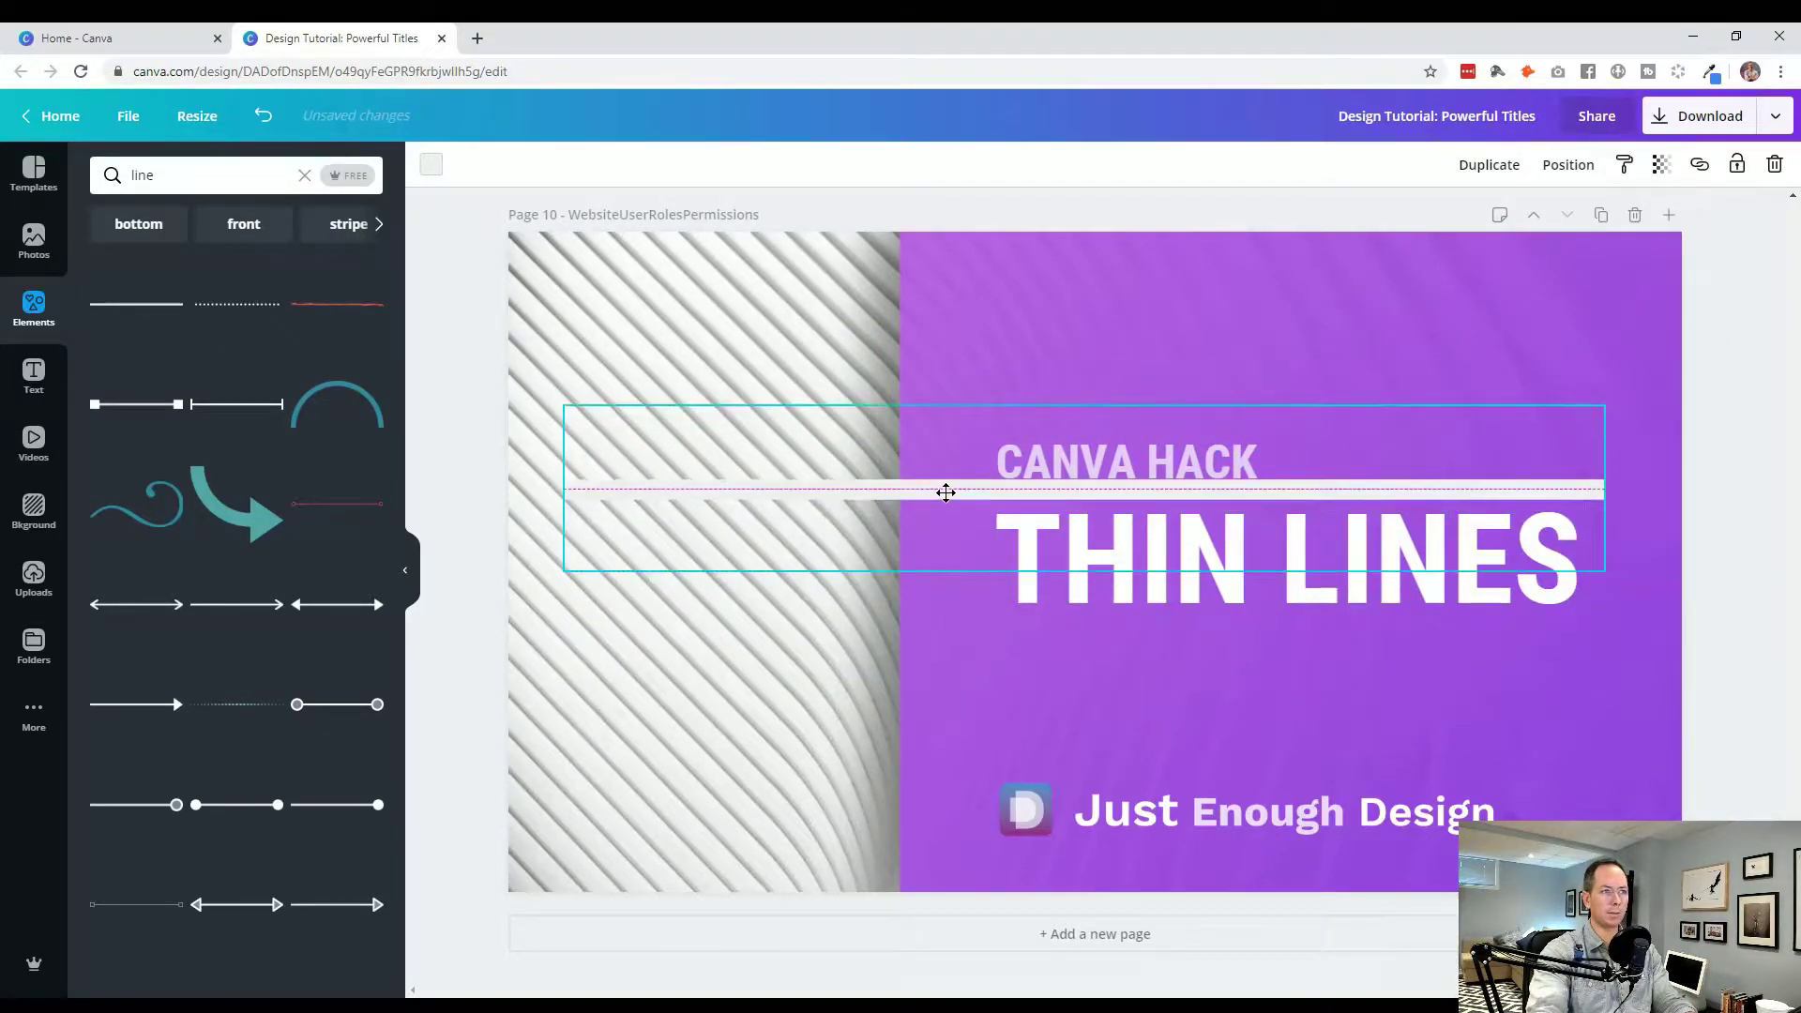
{"action": "left_click_drag", "start_coordinate": [559, 488], "coordinate": [997, 488]}
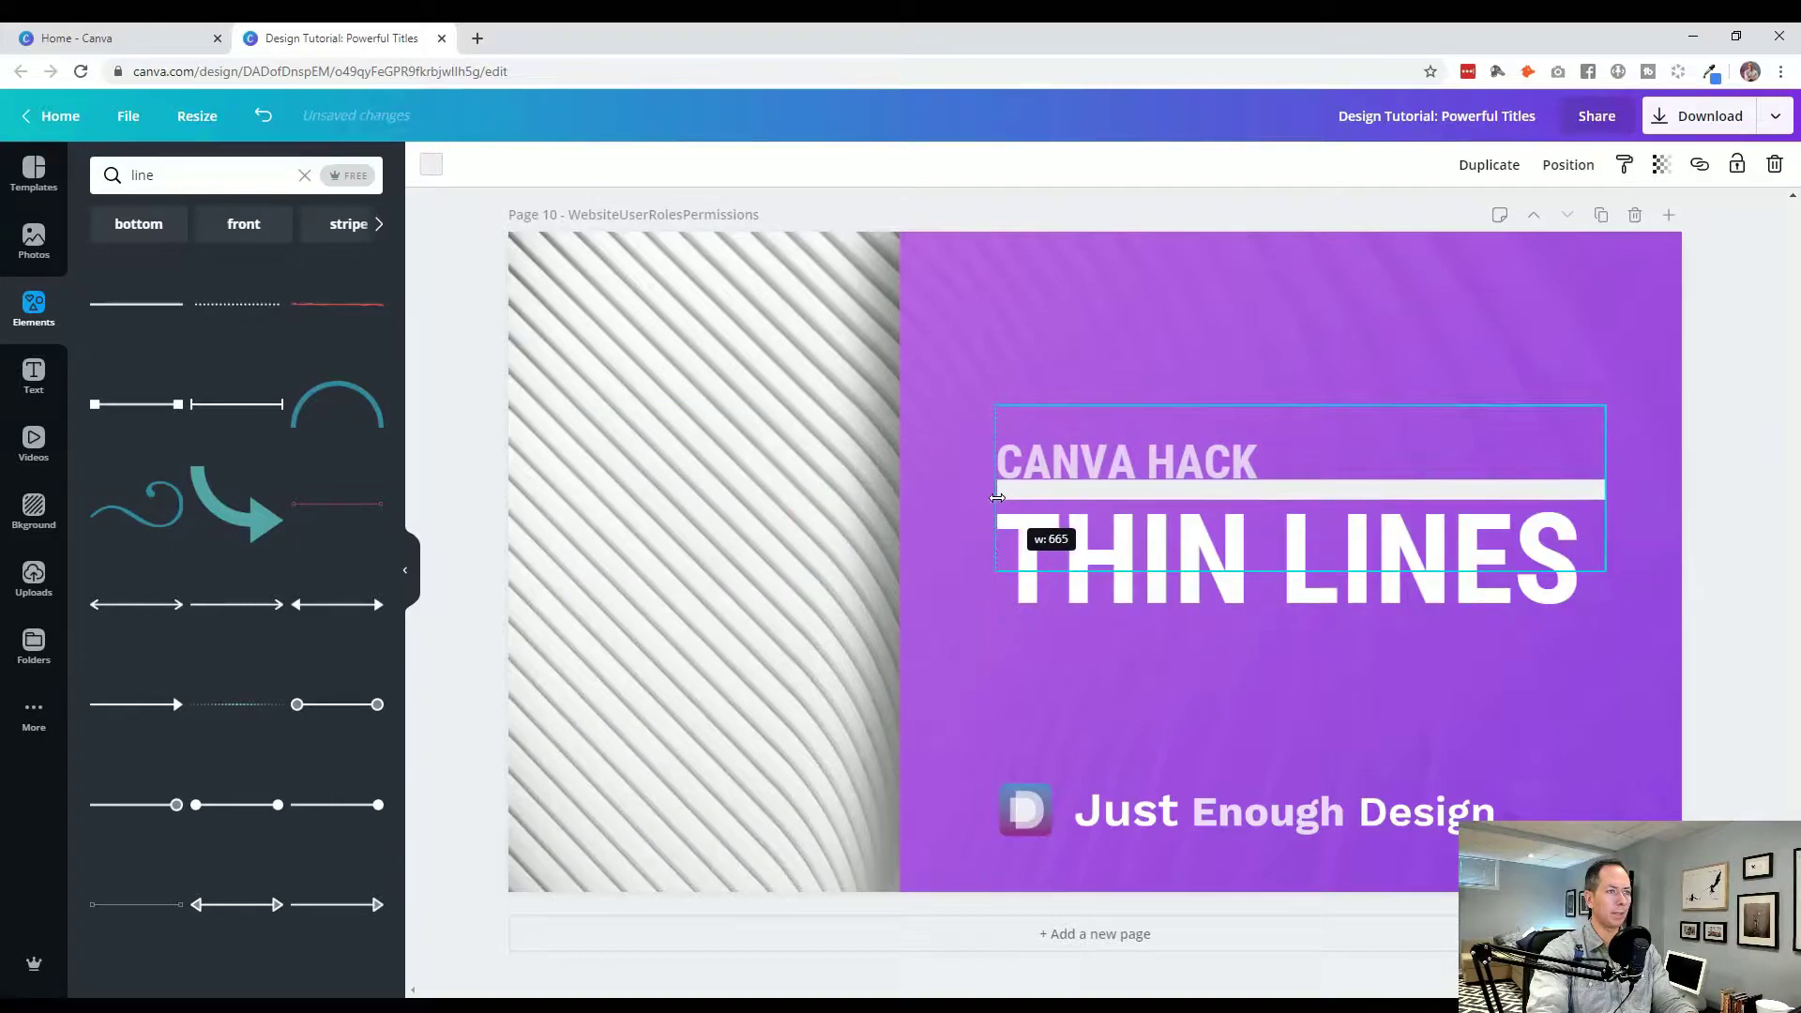
Duplicate the white line and place the copy below THIN LINES.
{"action": "left_click", "coordinate": [1708, 591]}
{"action": "left_click_drag", "start_coordinate": [1512, 489], "coordinate": [1511, 637]}
{"action": "left_click", "coordinate": [1738, 654]}
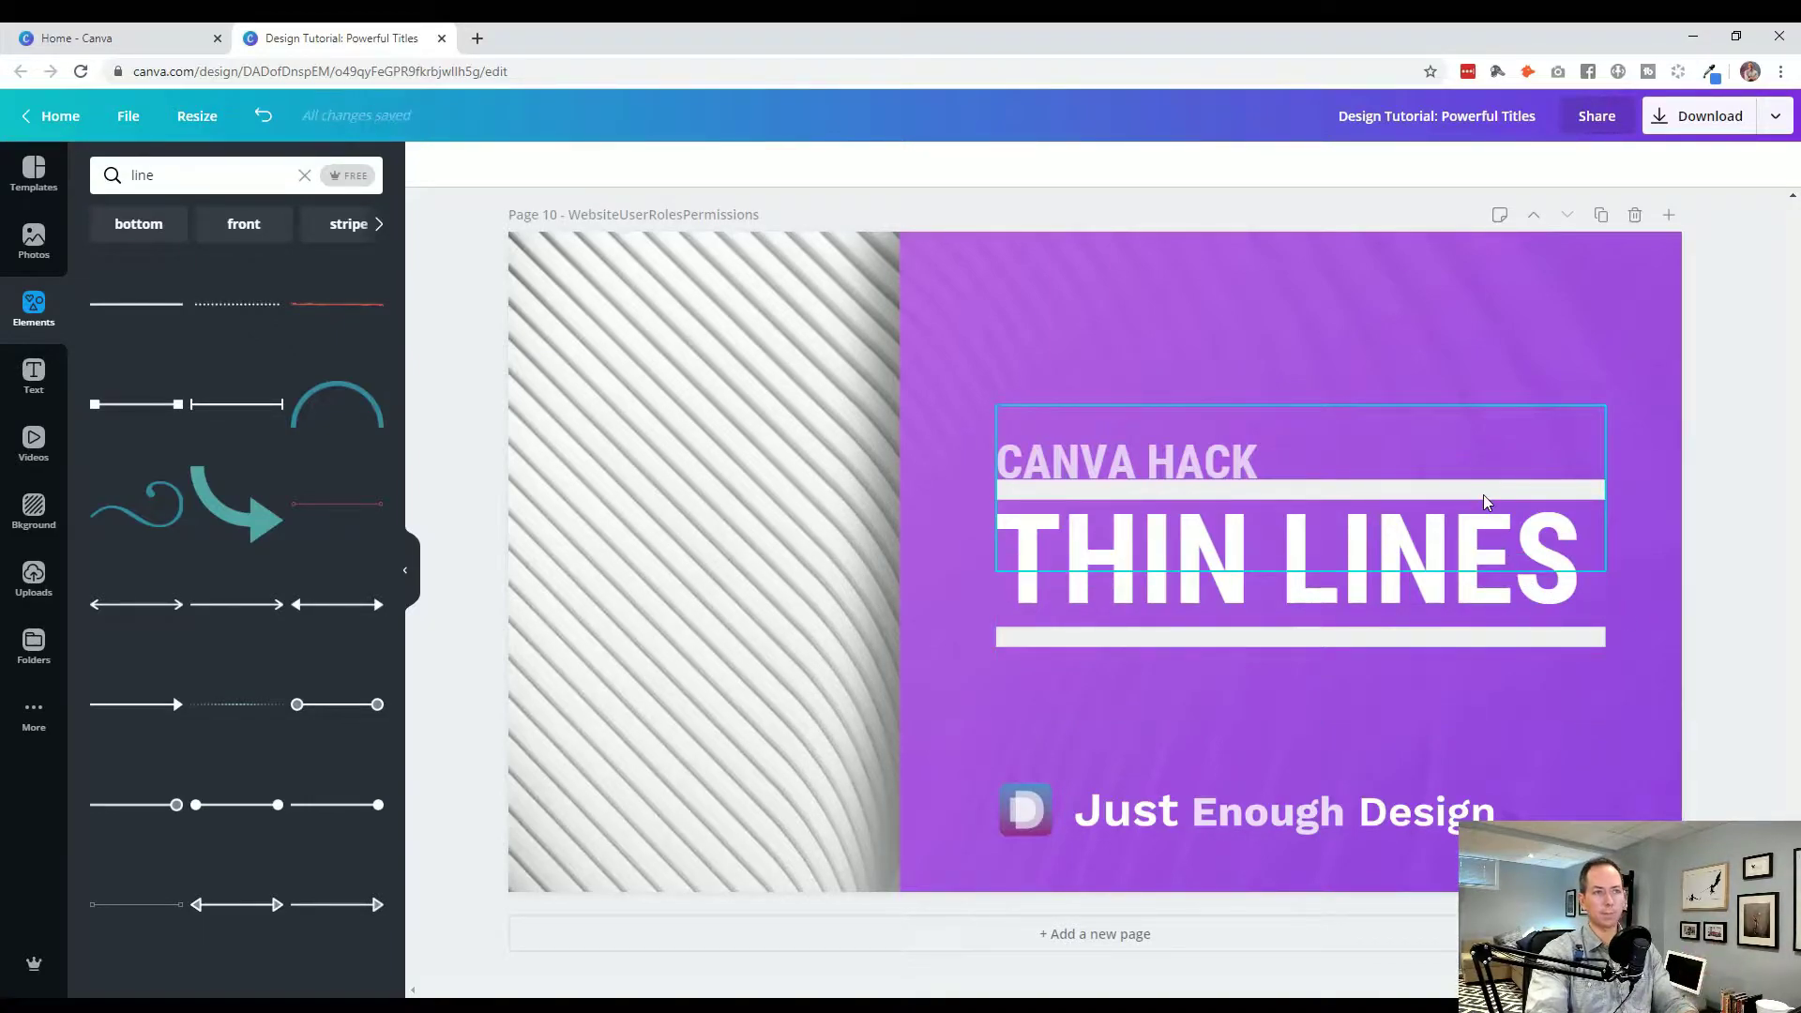
Move the upper line above CANVA HACK and shrink it to a short stub.
{"action": "left_click", "coordinate": [1485, 502]}
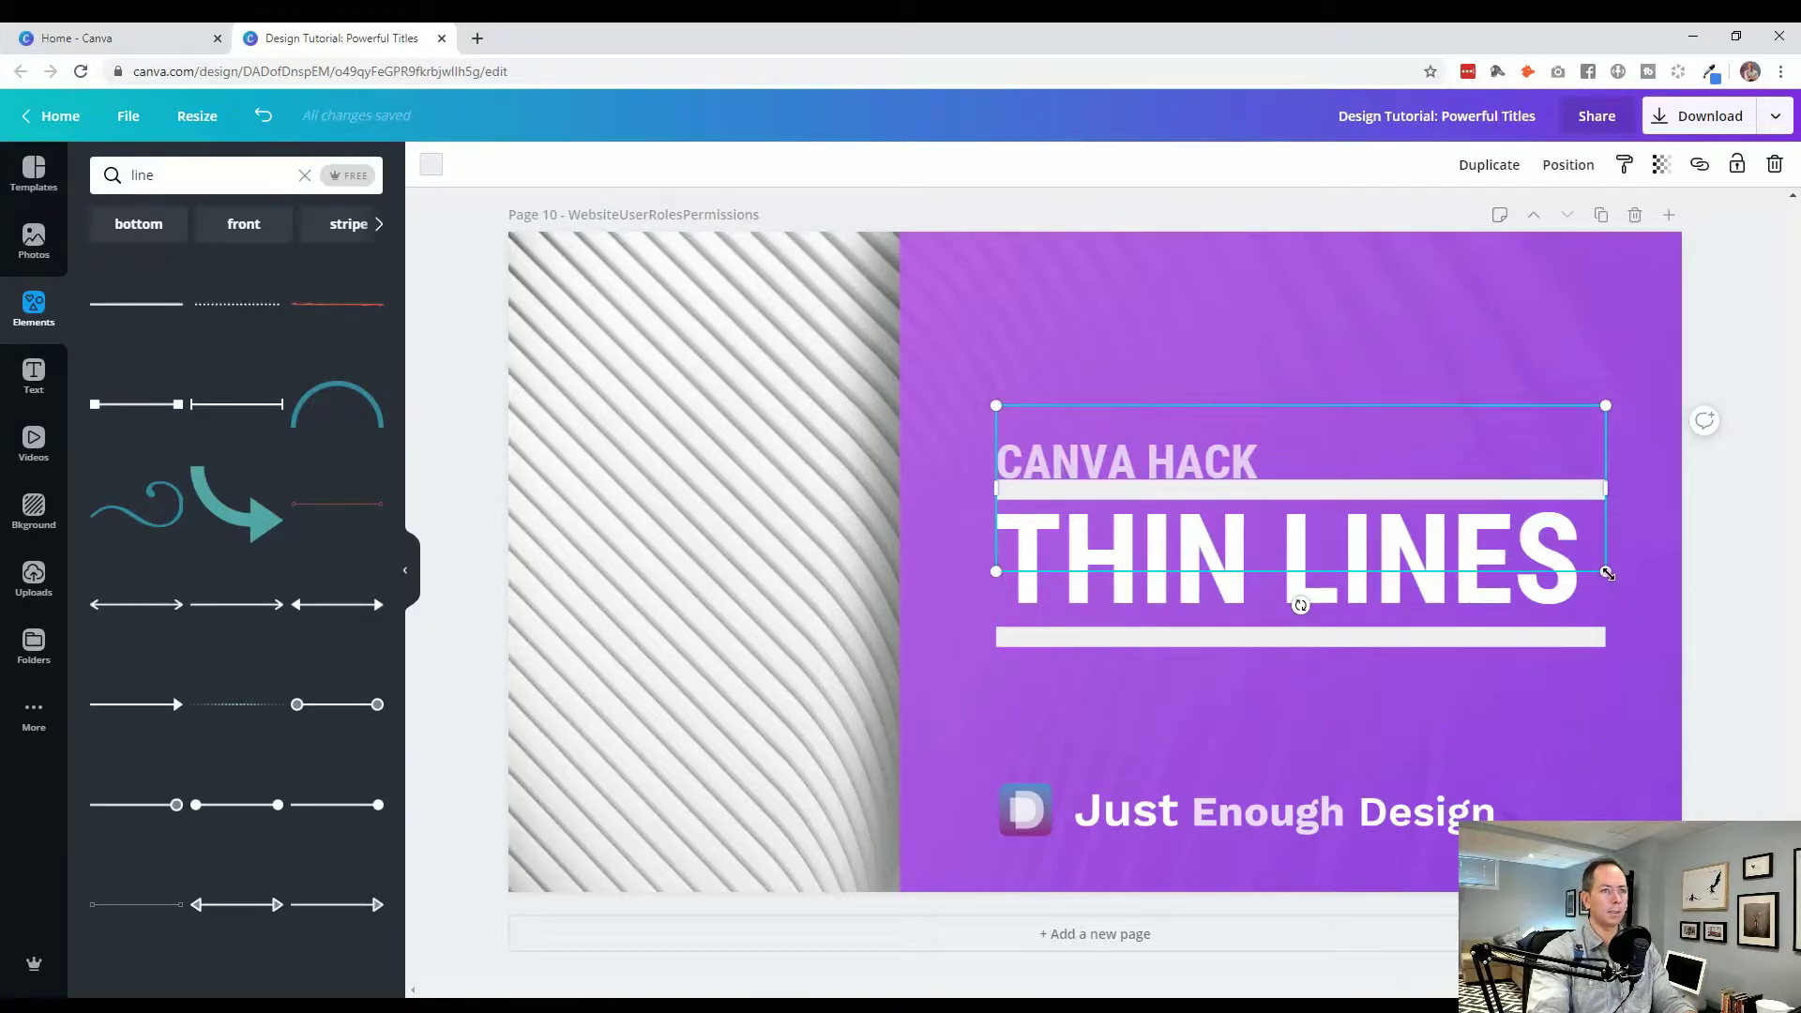
{"action": "left_click_drag", "start_coordinate": [1474, 497], "coordinate": [1454, 383]}
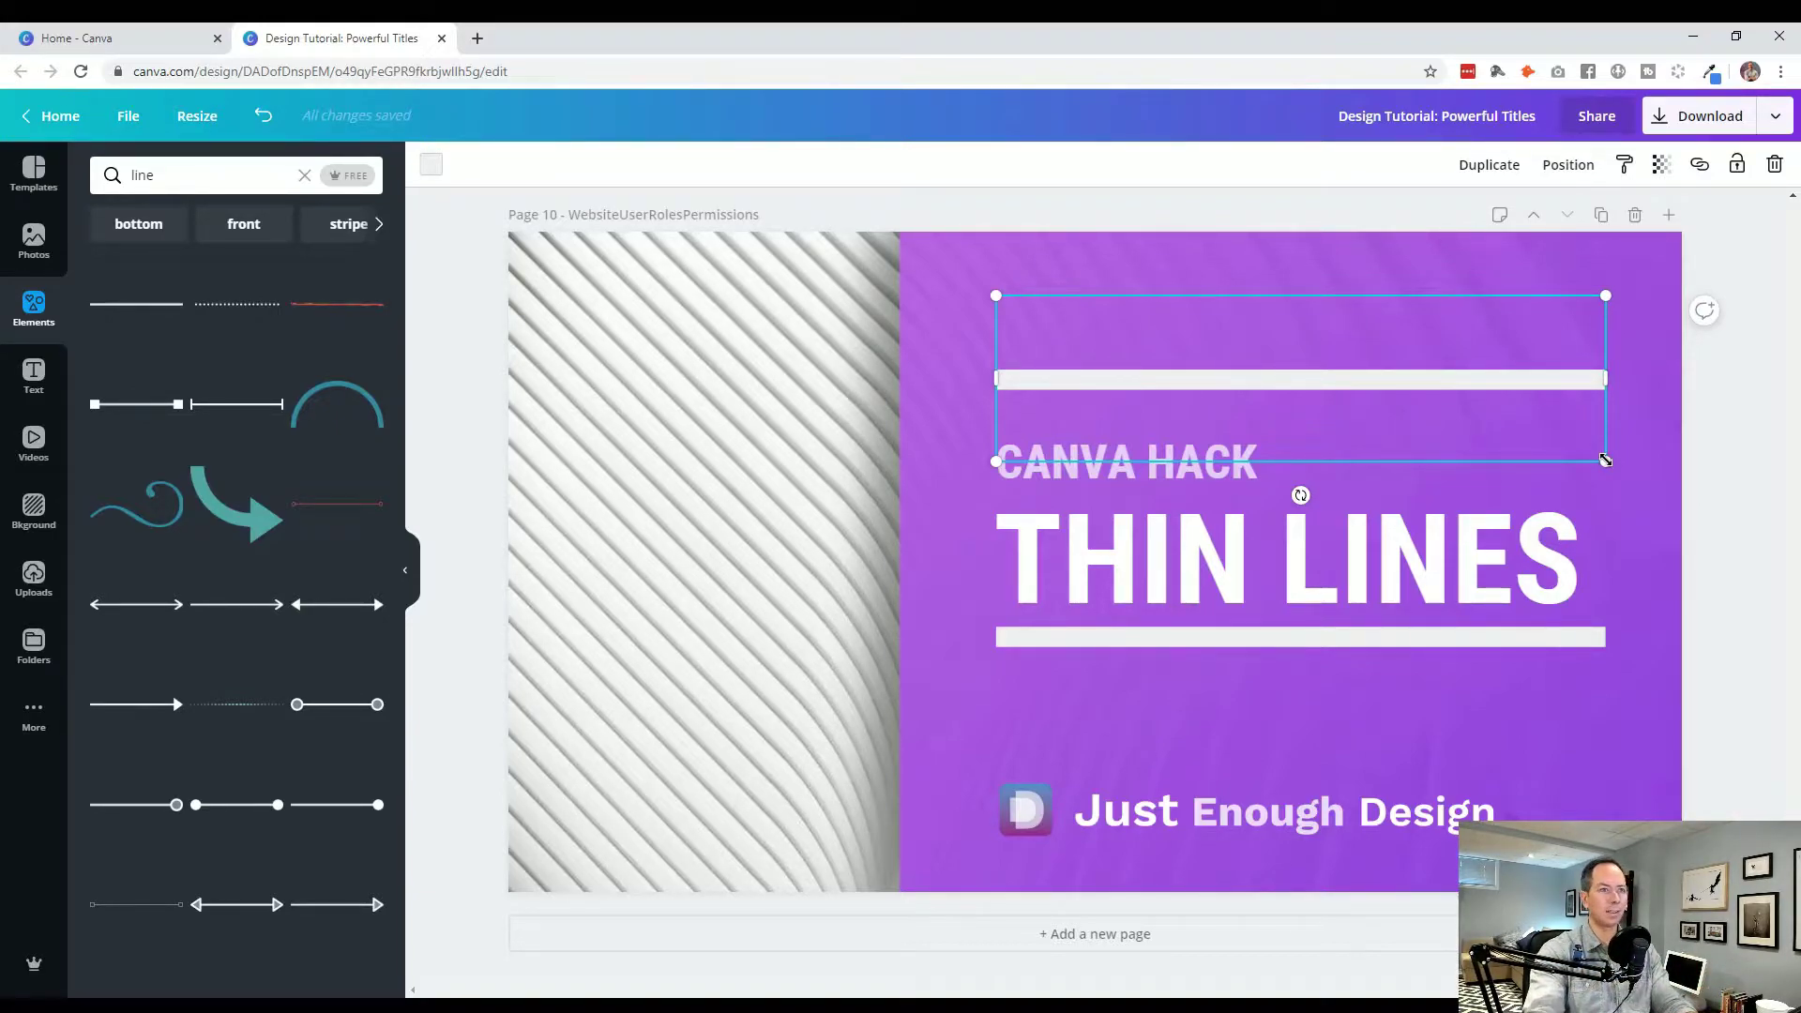
{"action": "left_click_drag", "start_coordinate": [1607, 464], "coordinate": [1195, 350]}
Remove the wide line below THIN LINES and lower the short line to just above CANVA HACK.
{"action": "left_click", "coordinate": [1222, 640]}
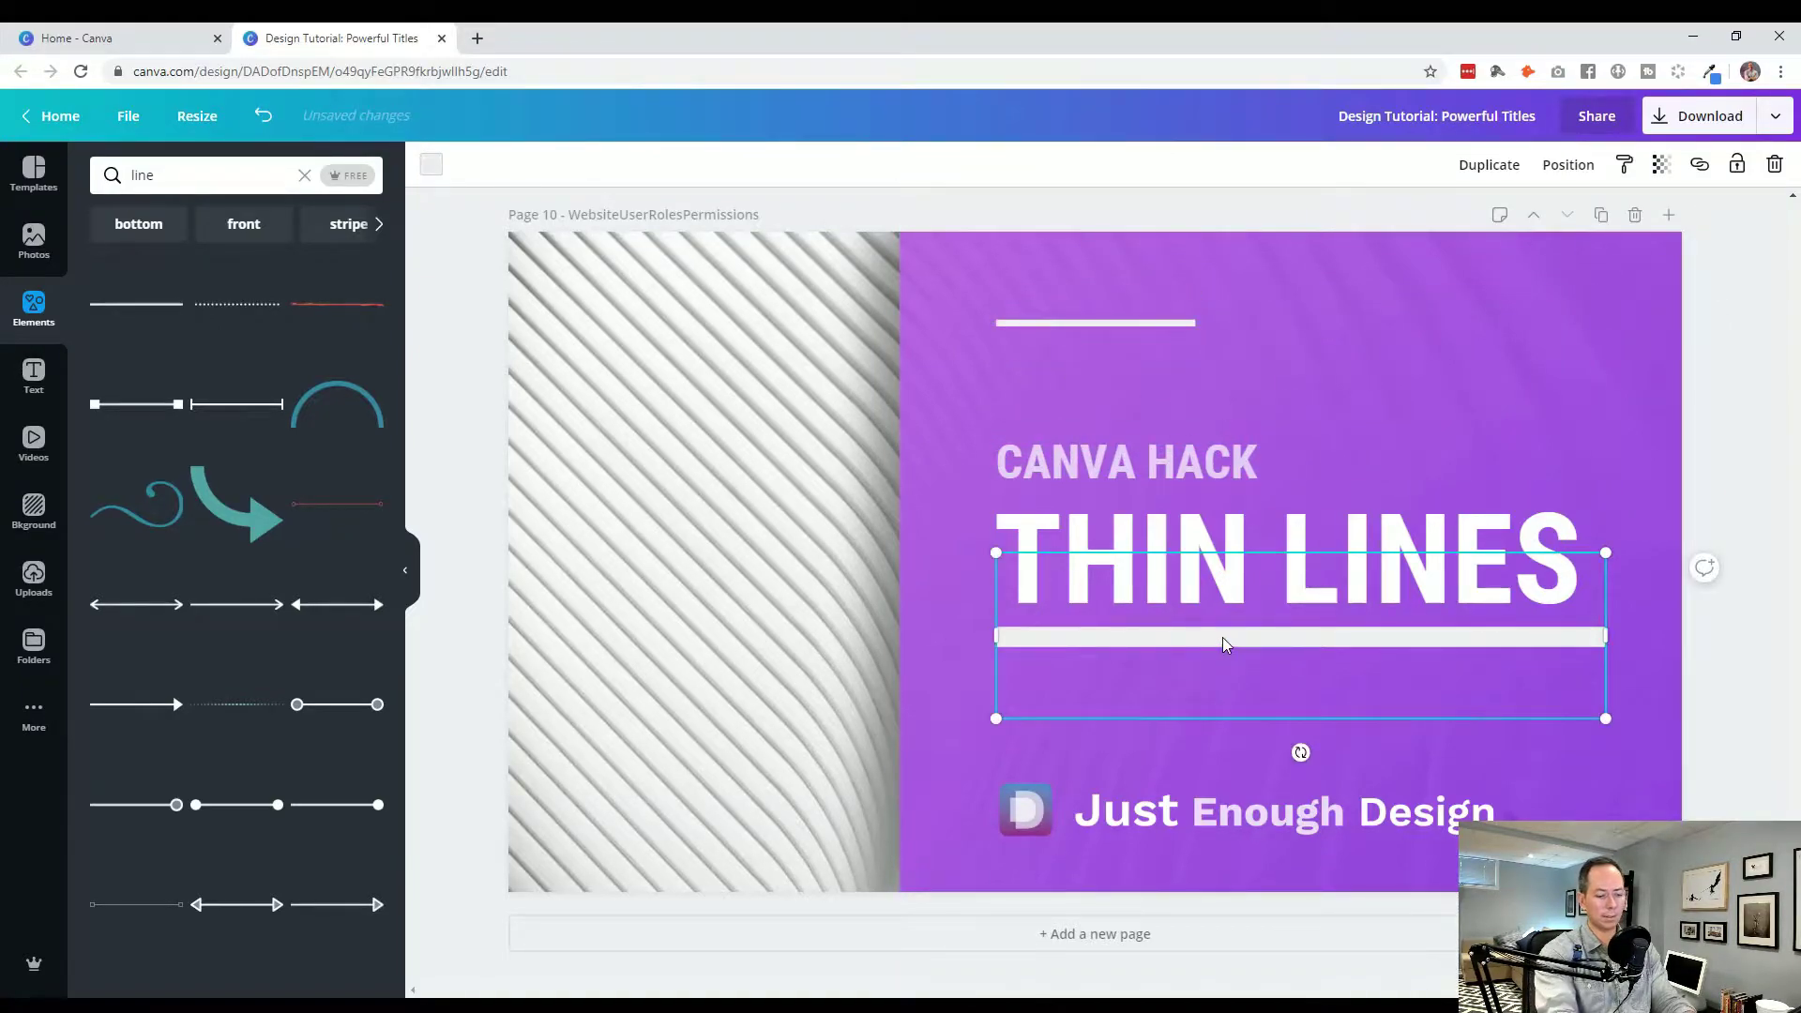
{"action": "left_click_drag", "start_coordinate": [1223, 642], "coordinate": [1227, 643]}
{"action": "left_click_drag", "start_coordinate": [1190, 354], "coordinate": [1134, 337]}
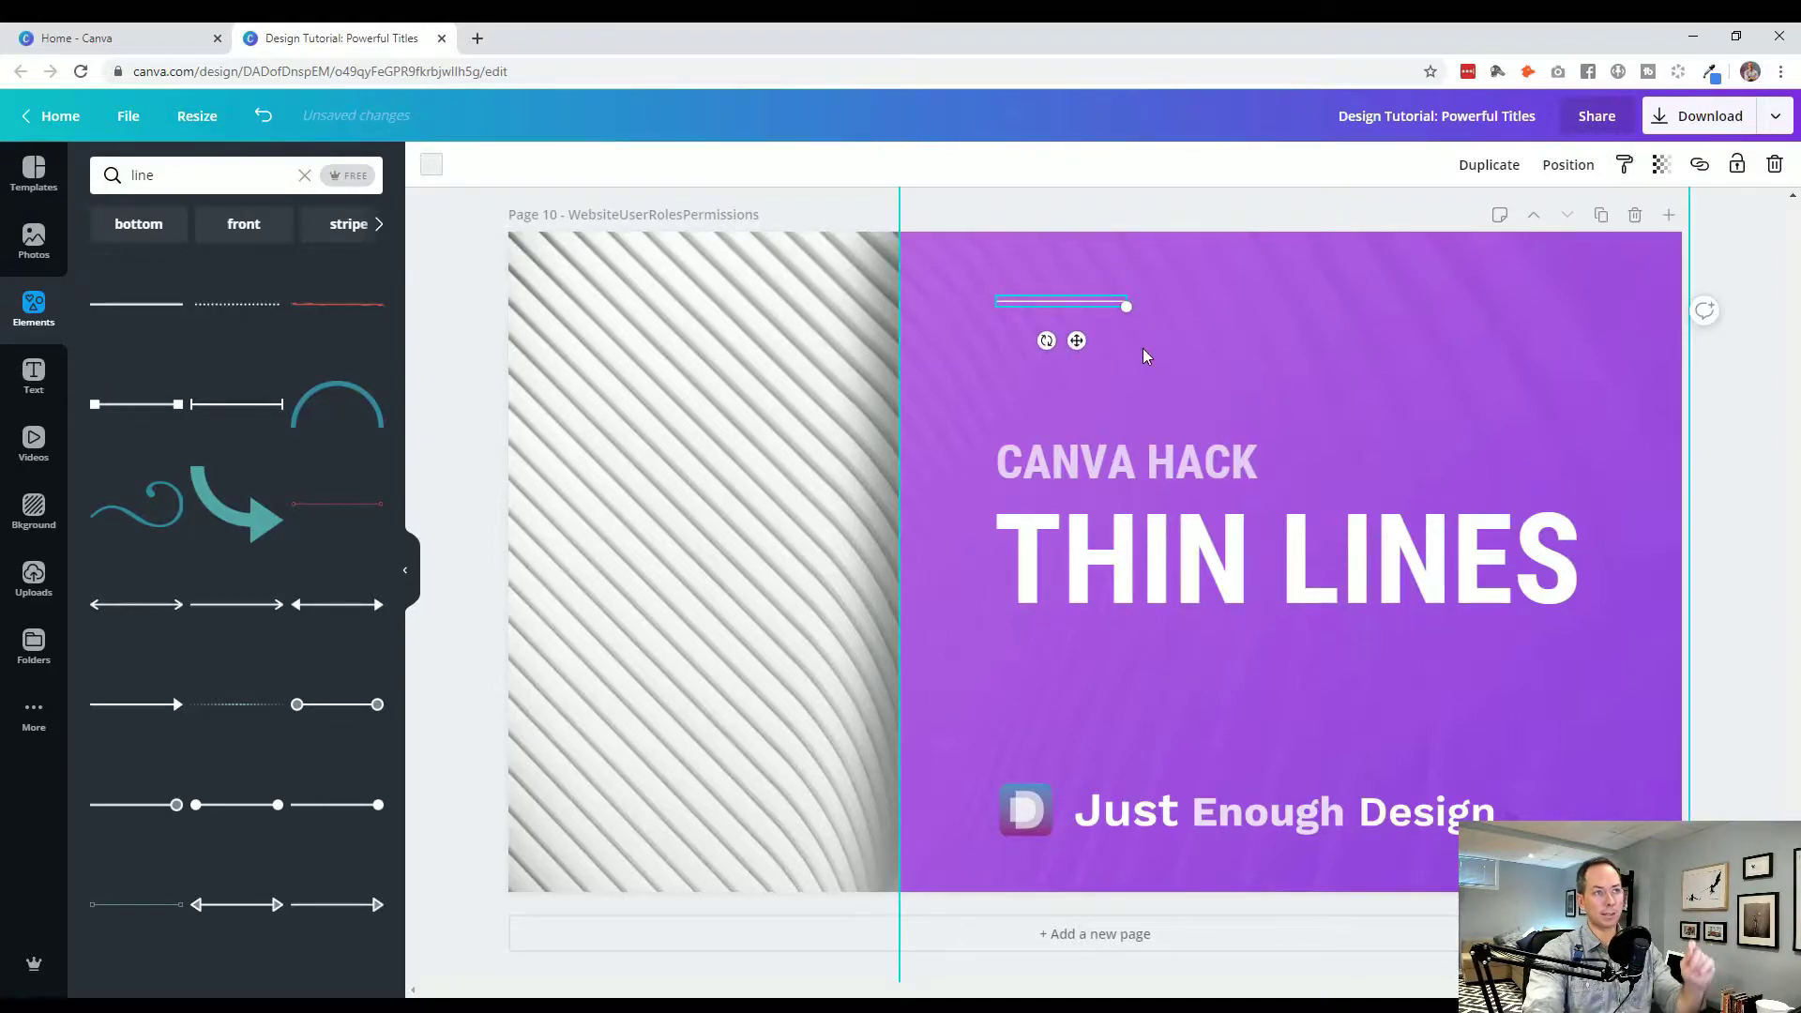
{"action": "left_click_drag", "start_coordinate": [1098, 302], "coordinate": [1102, 375]}
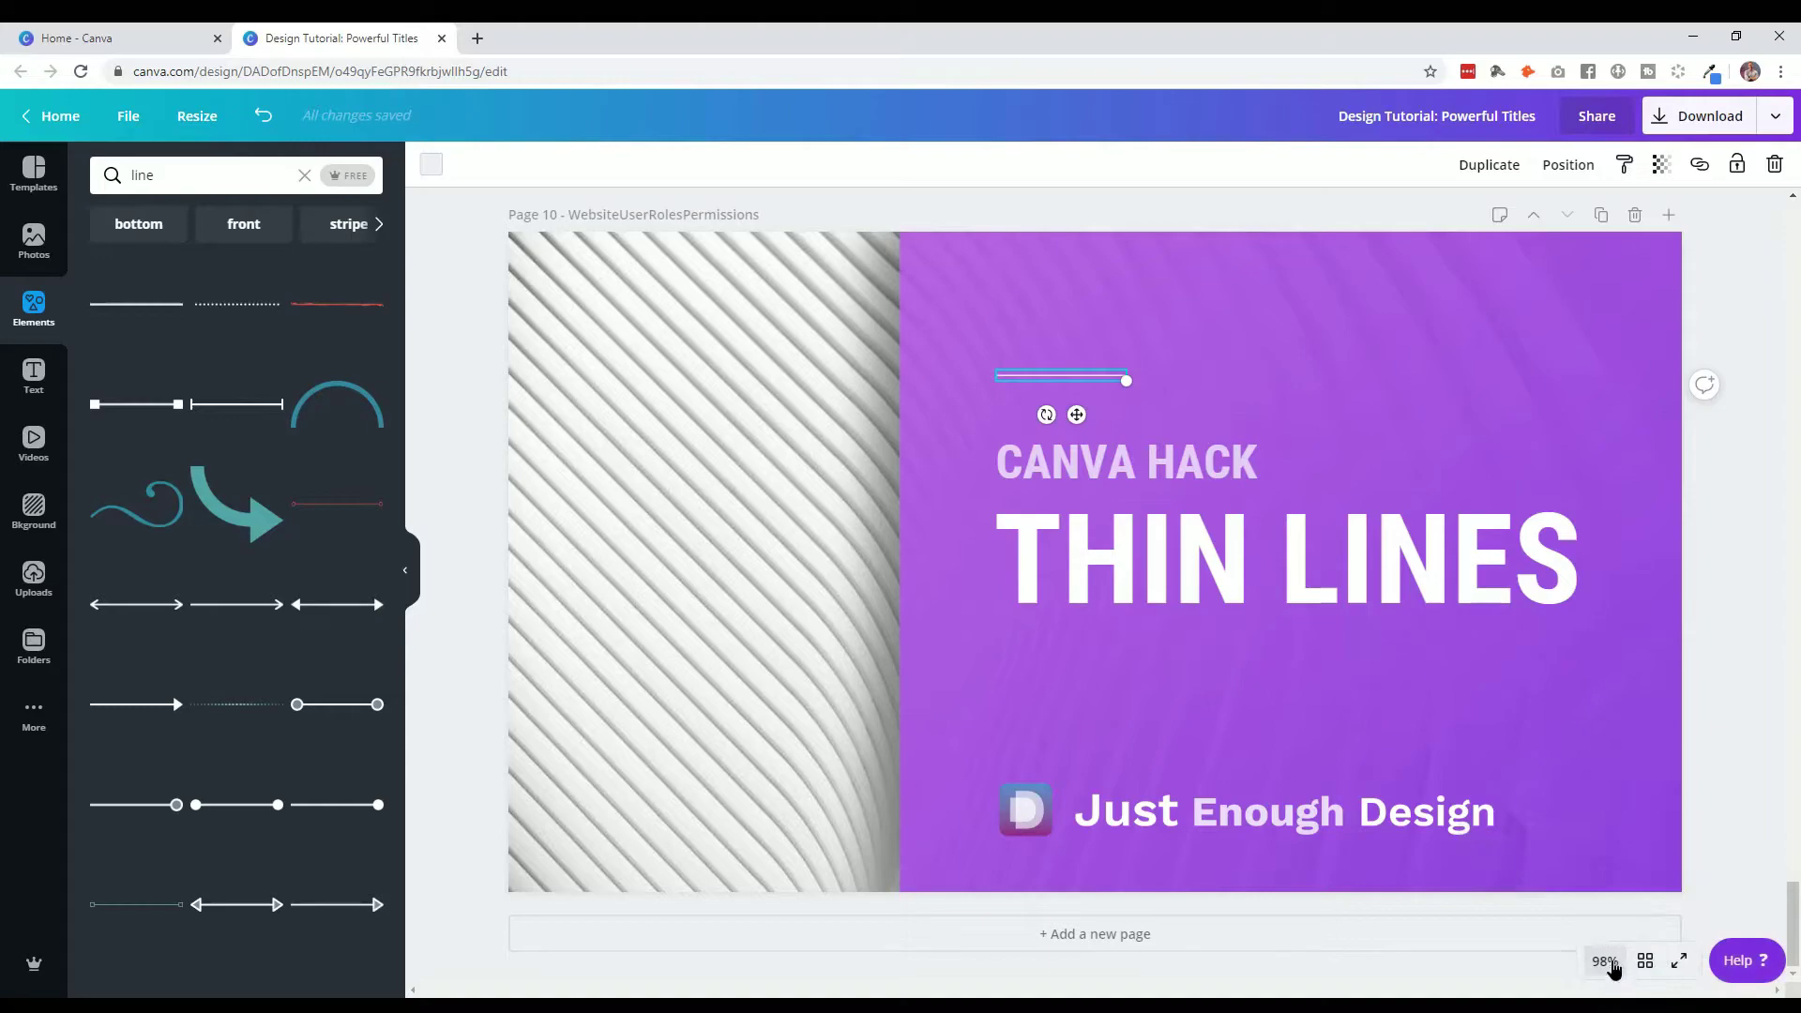
Zoom the page in to 300% via 200%.
{"action": "left_click", "coordinate": [1604, 961]}
{"action": "left_click", "coordinate": [1604, 598]}
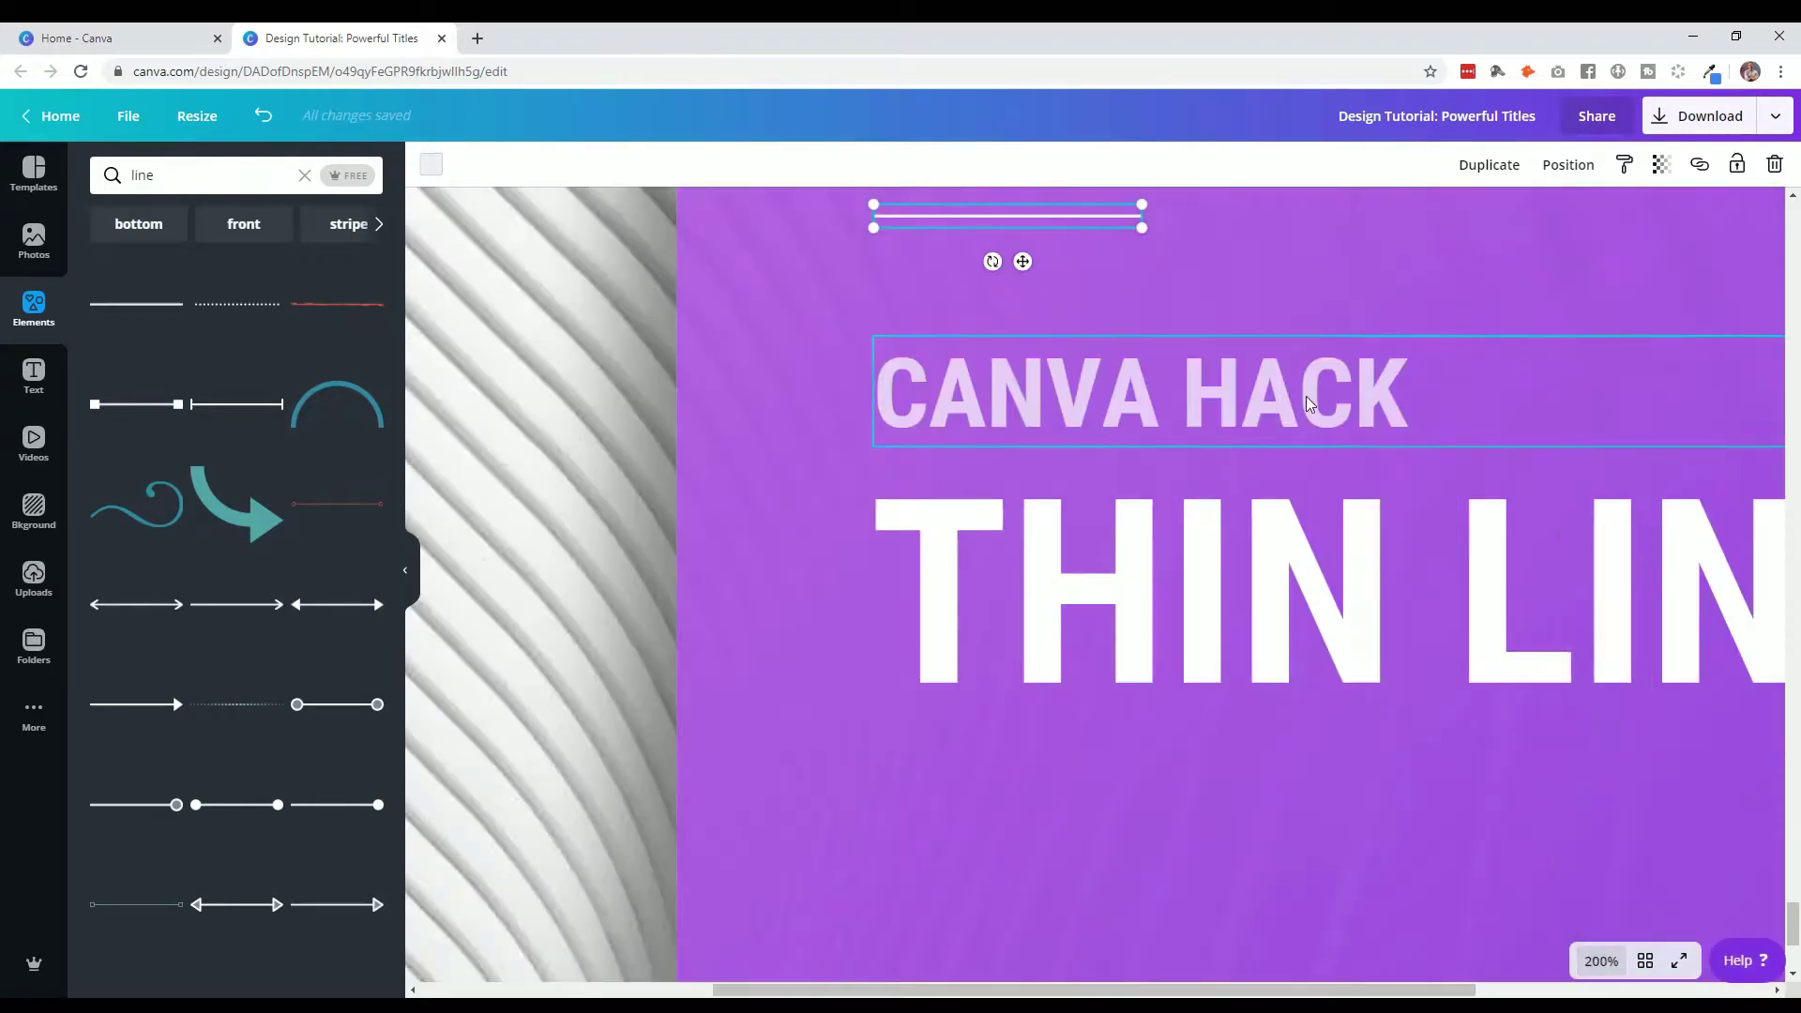
{"action": "scroll", "coordinate": [1310, 403], "scroll_direction": "up", "scroll_amount": 3}
{"action": "left_click", "coordinate": [1604, 962]}
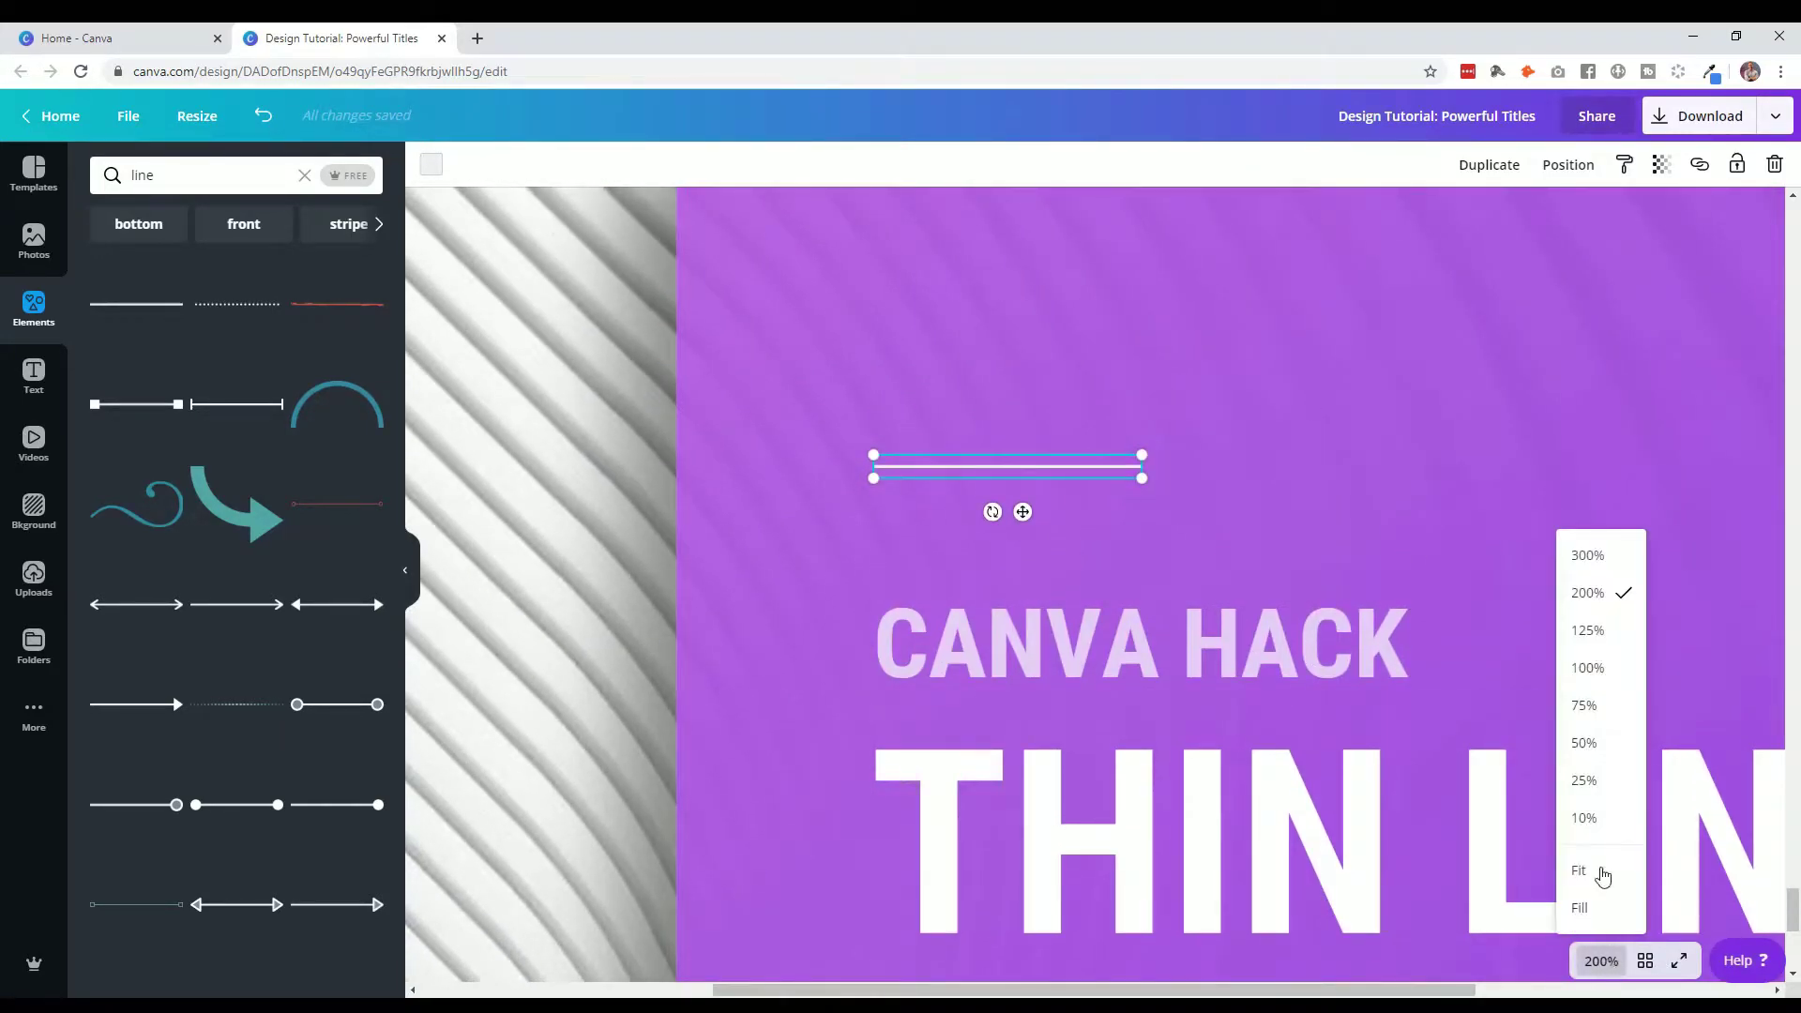
{"action": "left_click", "coordinate": [1590, 555]}
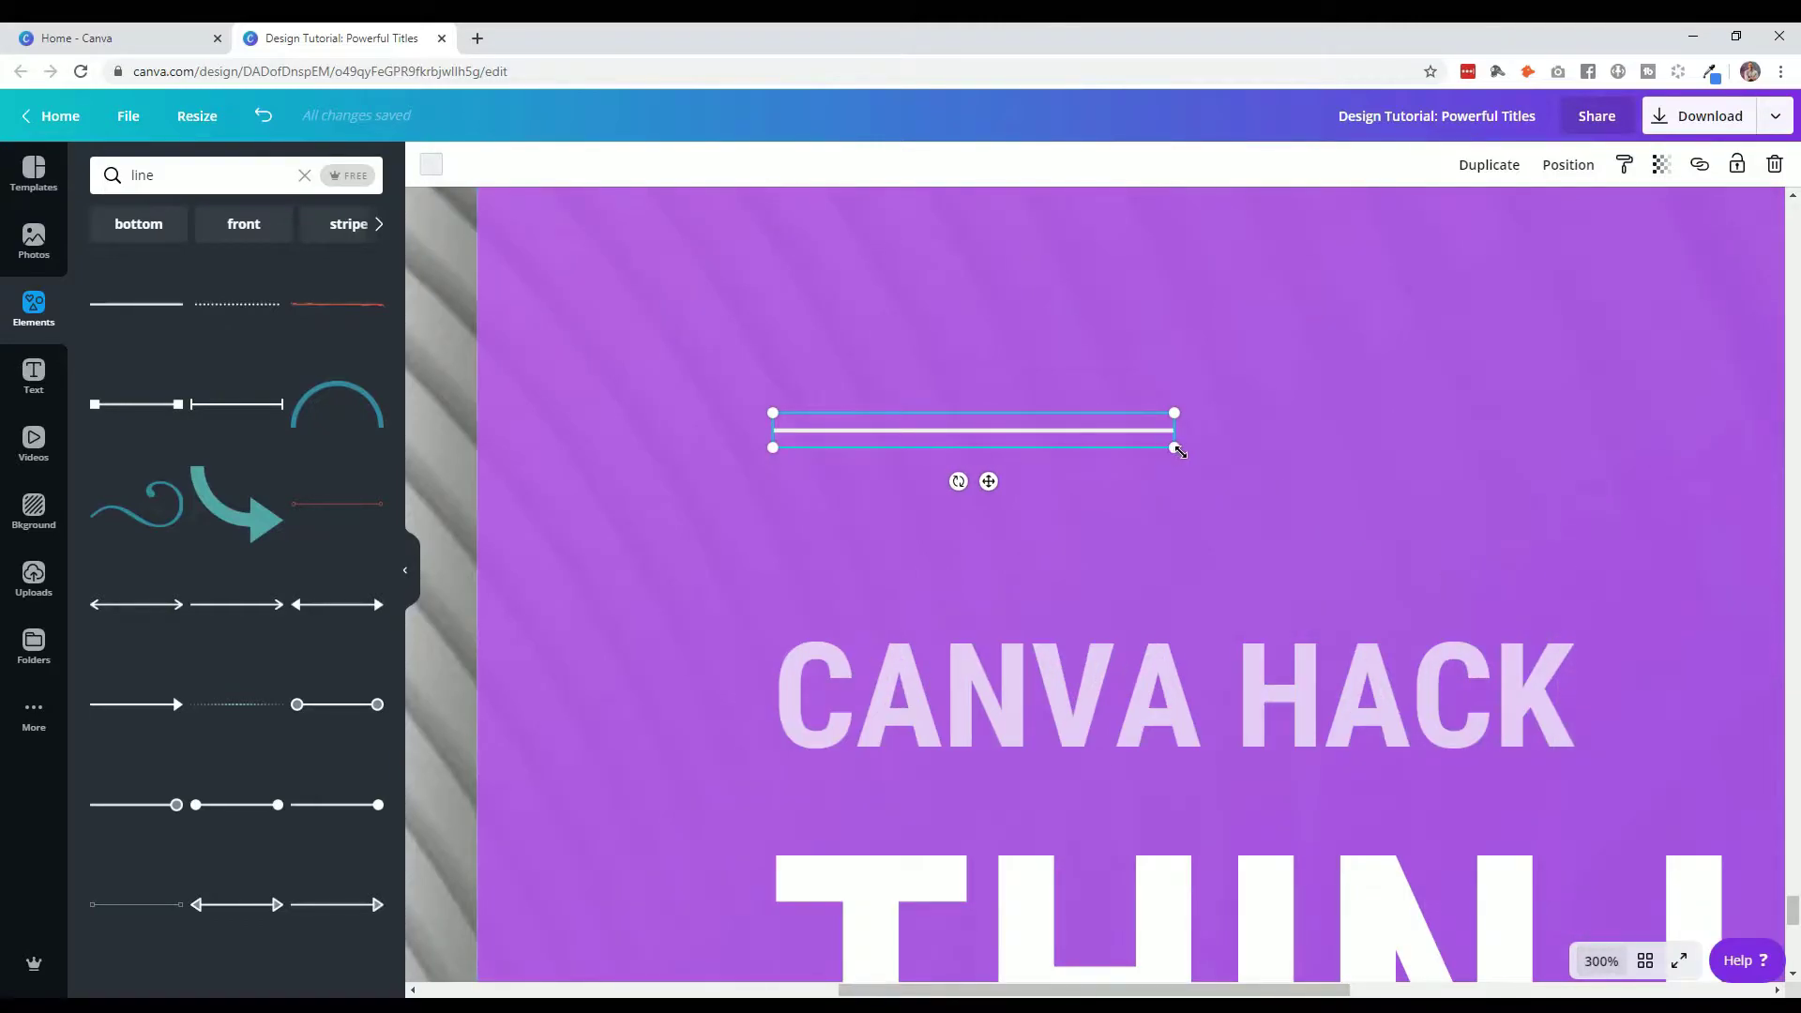
Extend the thin line's right end to the title's right edge, then fit the page in view.
{"action": "left_click_drag", "start_coordinate": [1173, 430], "coordinate": [1690, 430]}
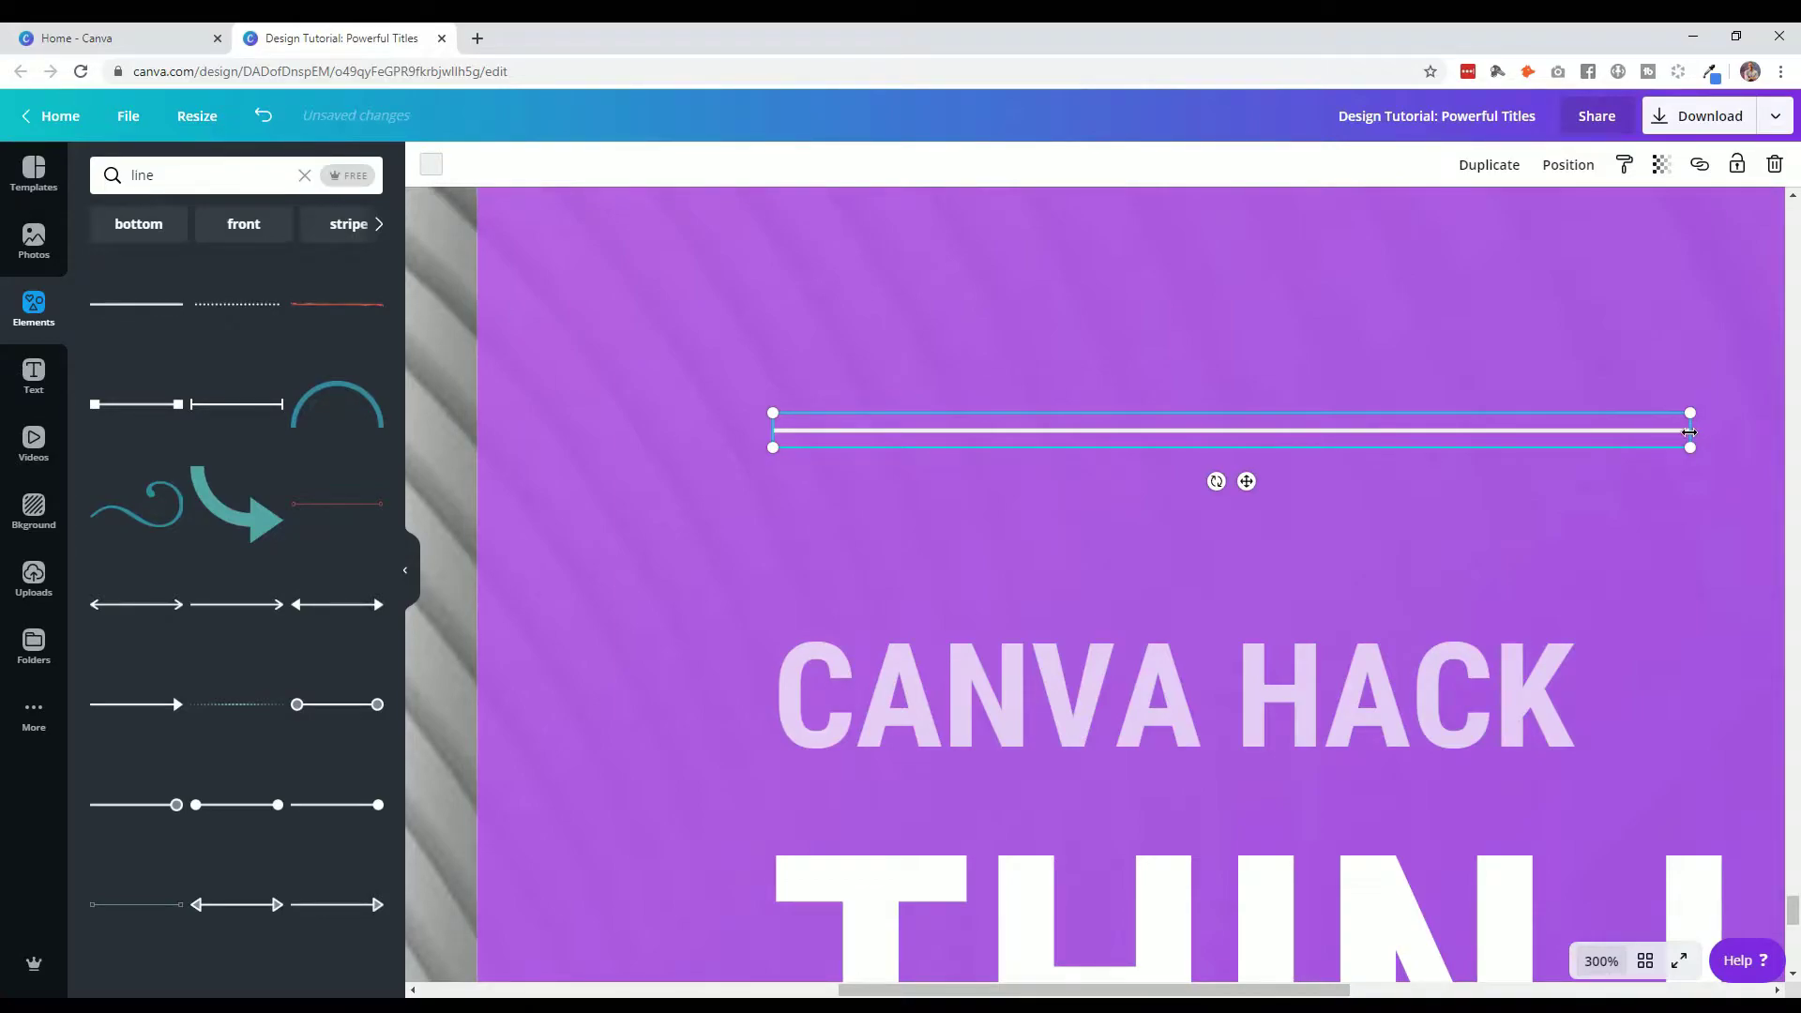
{"action": "scroll", "coordinate": [1314, 431], "scroll_direction": "right", "scroll_amount": 8}
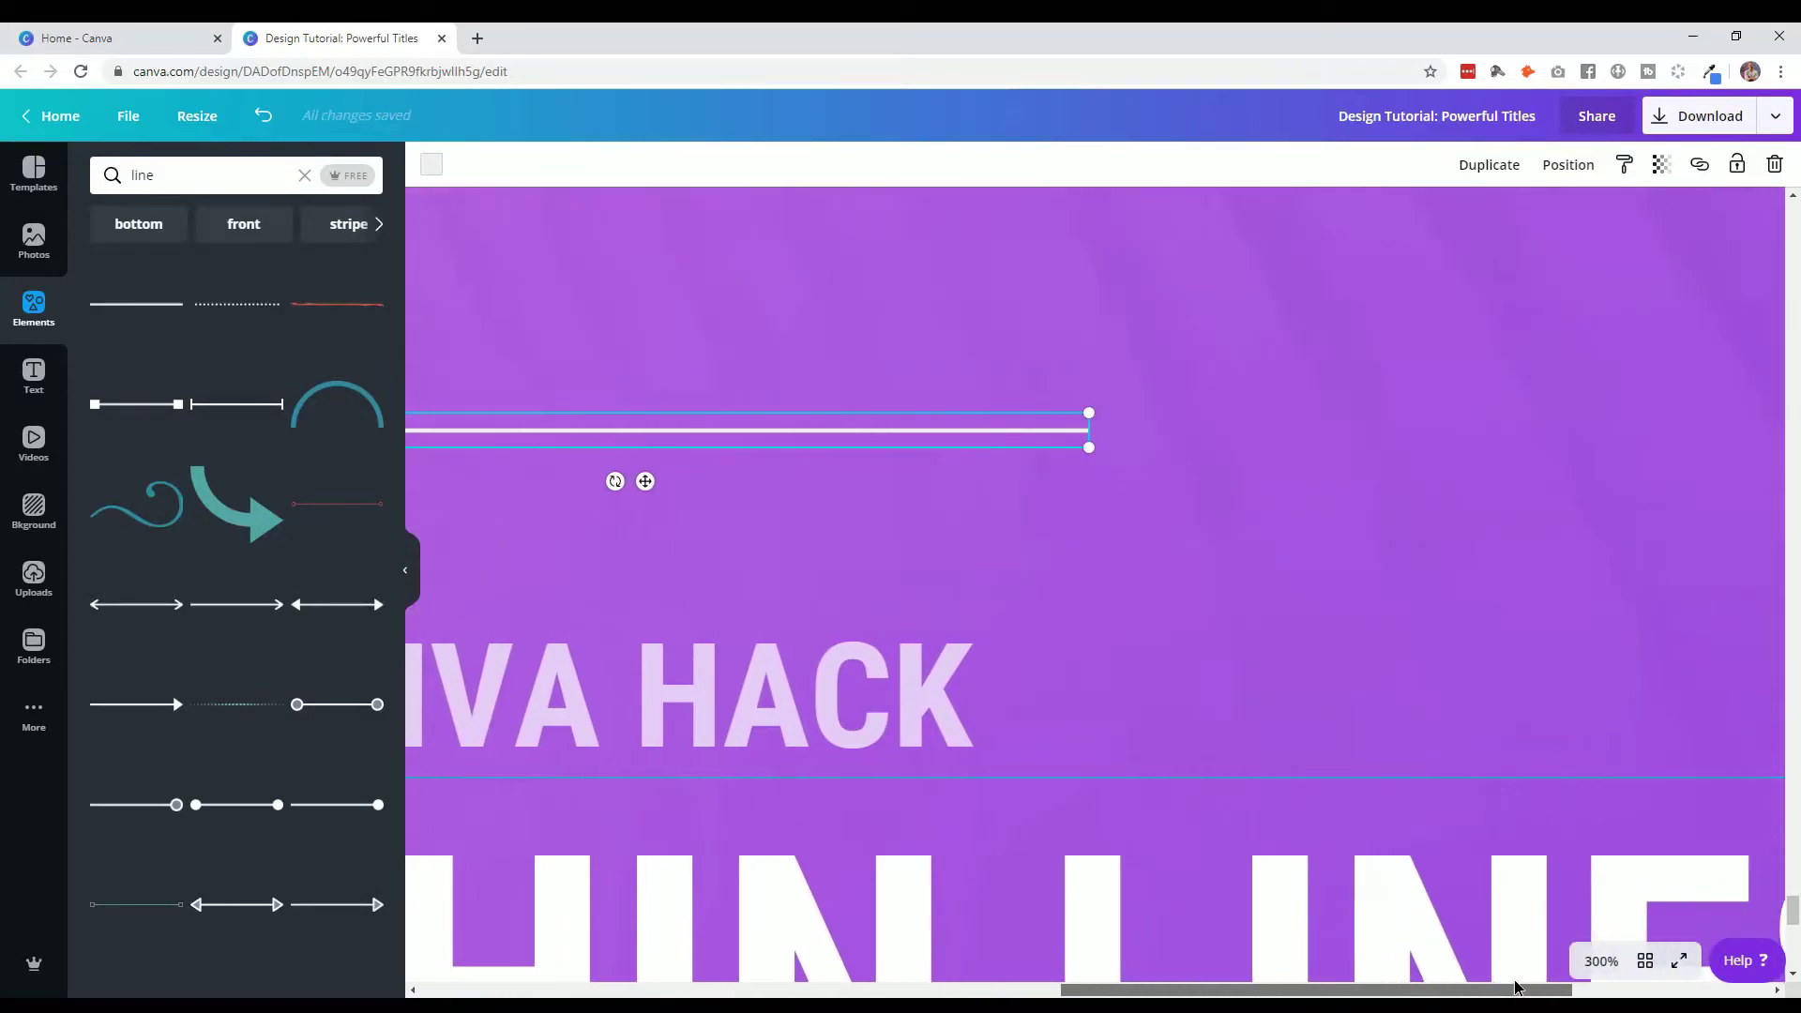
{"action": "left_click", "coordinate": [936, 431]}
{"action": "left_click_drag", "start_coordinate": [943, 430], "coordinate": [1619, 428]}
{"action": "scroll", "coordinate": [1332, 591], "scroll_direction": "right", "scroll_amount": 4}
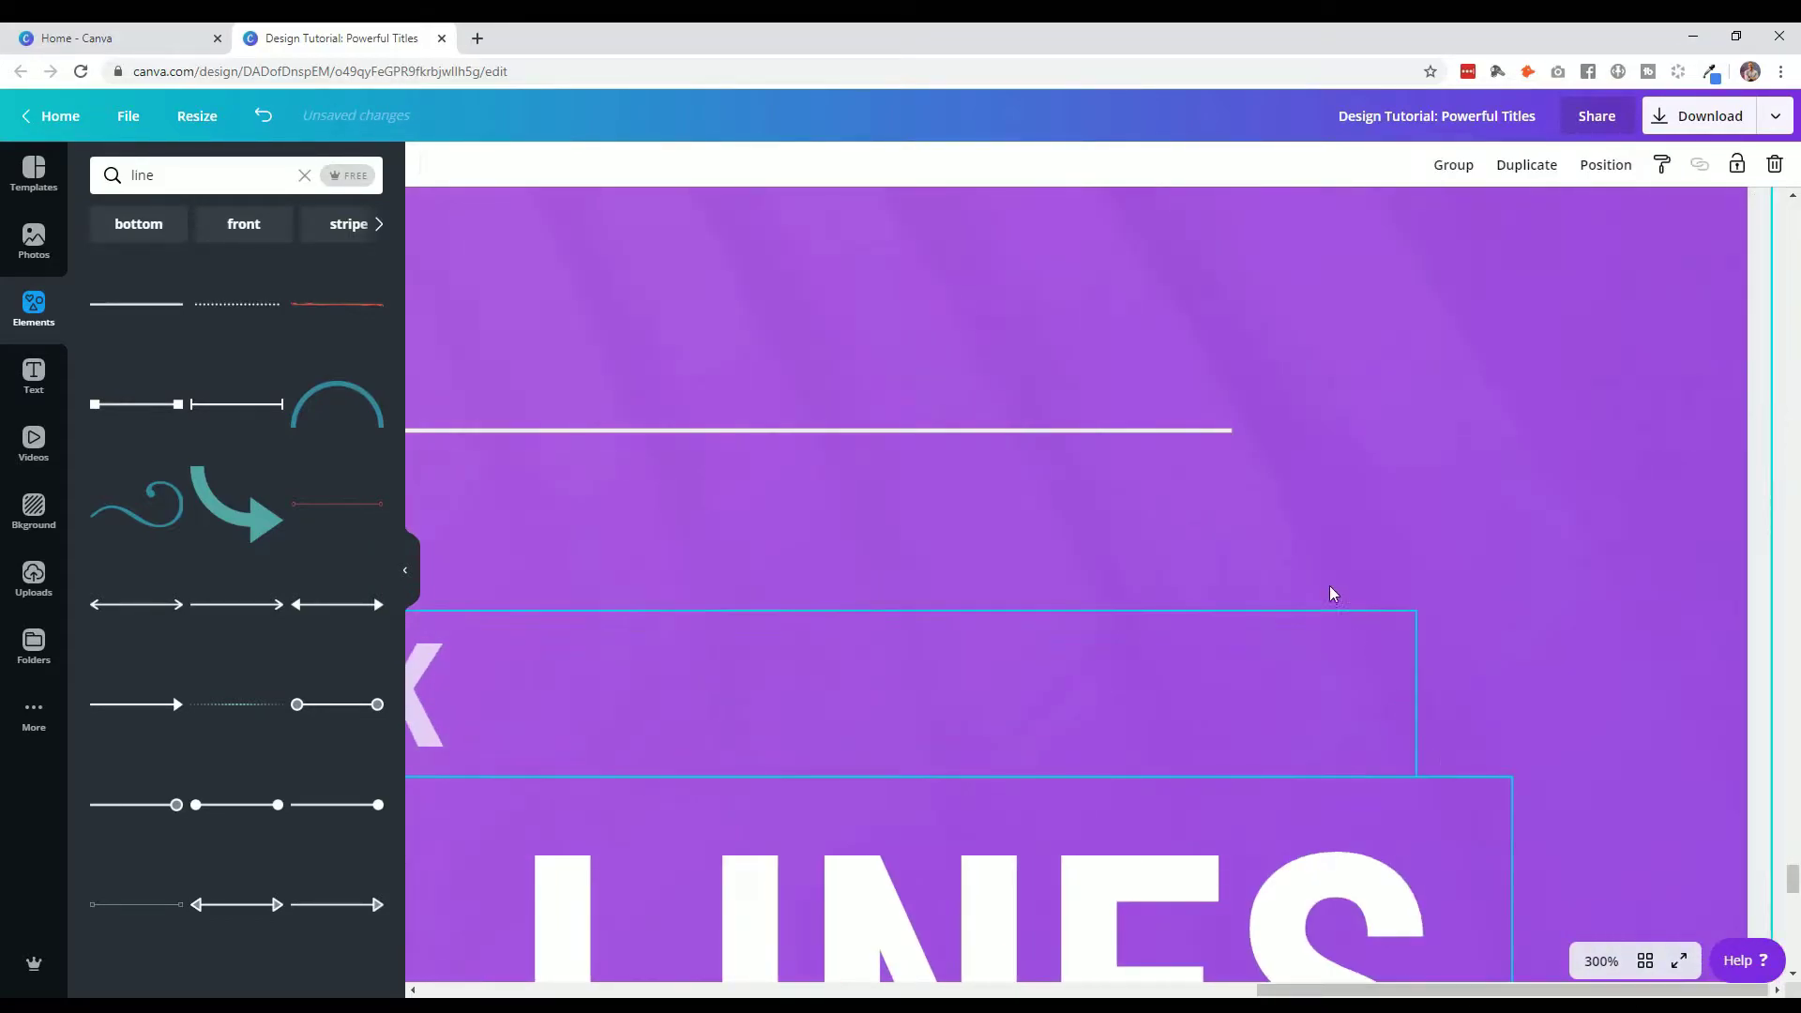
{"action": "left_click", "coordinate": [1234, 438]}
{"action": "scroll", "coordinate": [1235, 437], "scroll_direction": "left", "scroll_amount": 1}
{"action": "left_click_drag", "start_coordinate": [1270, 431], "coordinate": [1454, 420]}
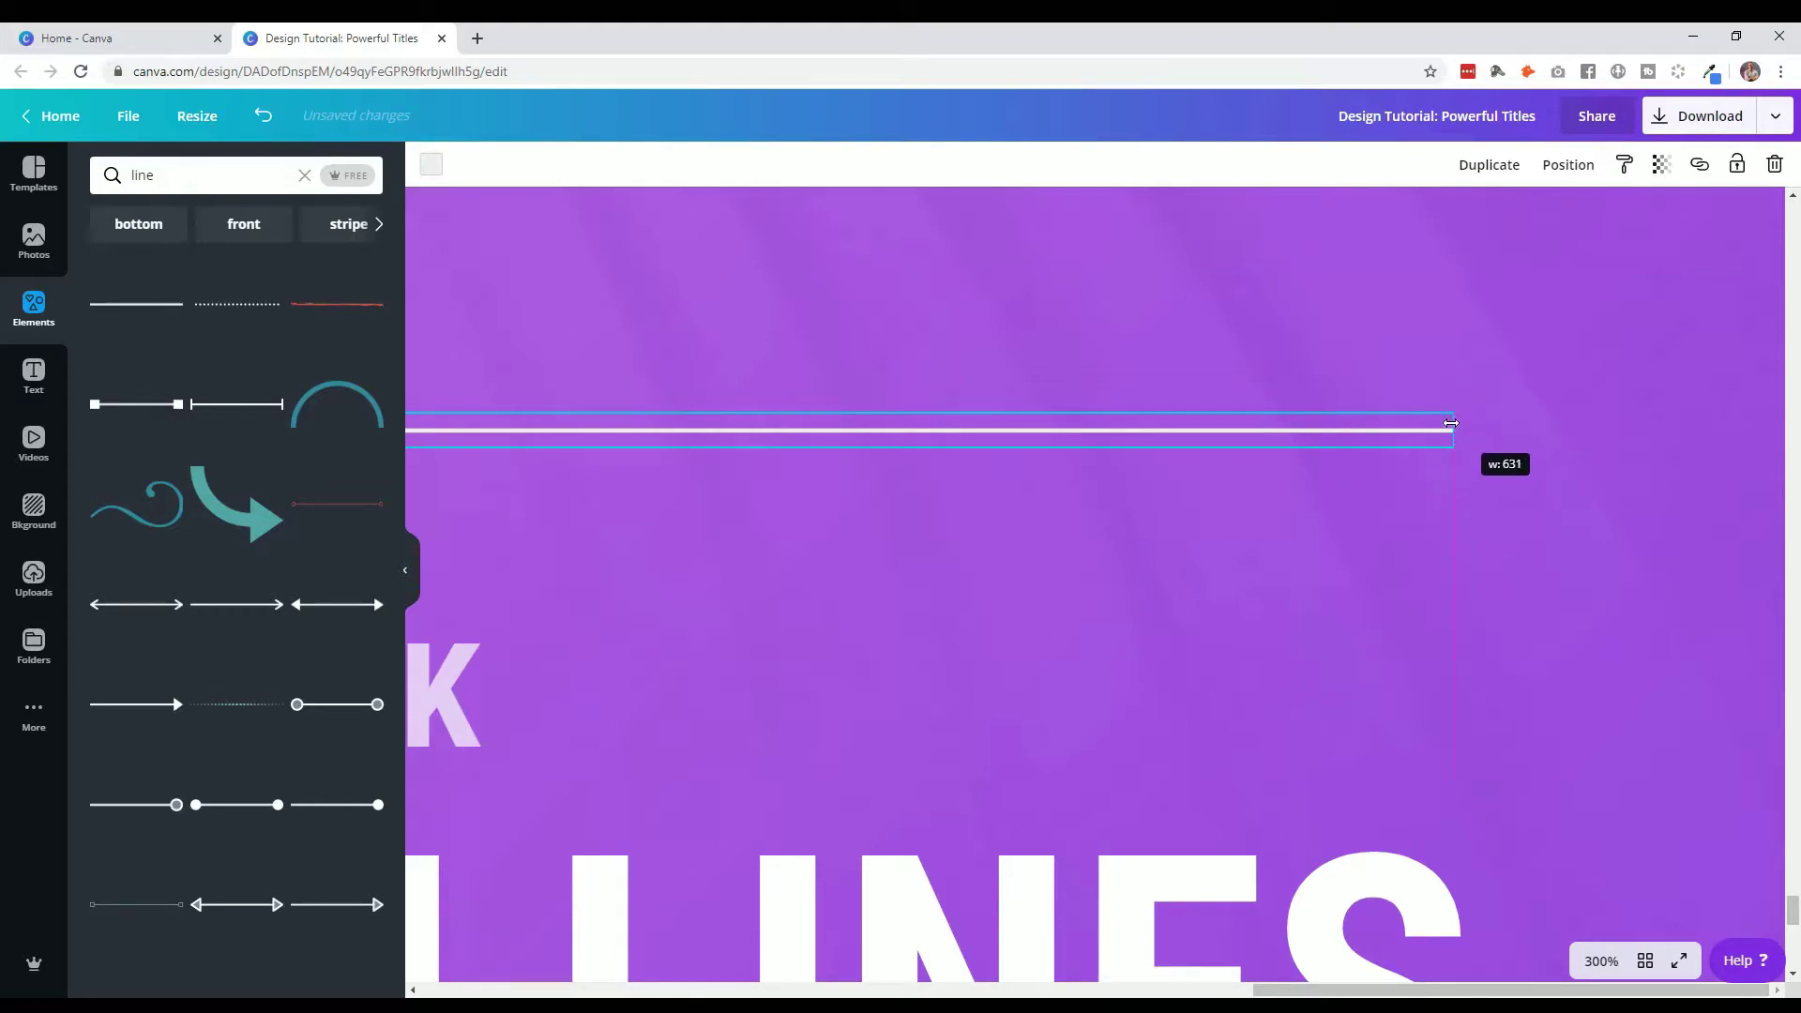
{"action": "left_click", "coordinate": [1600, 962]}
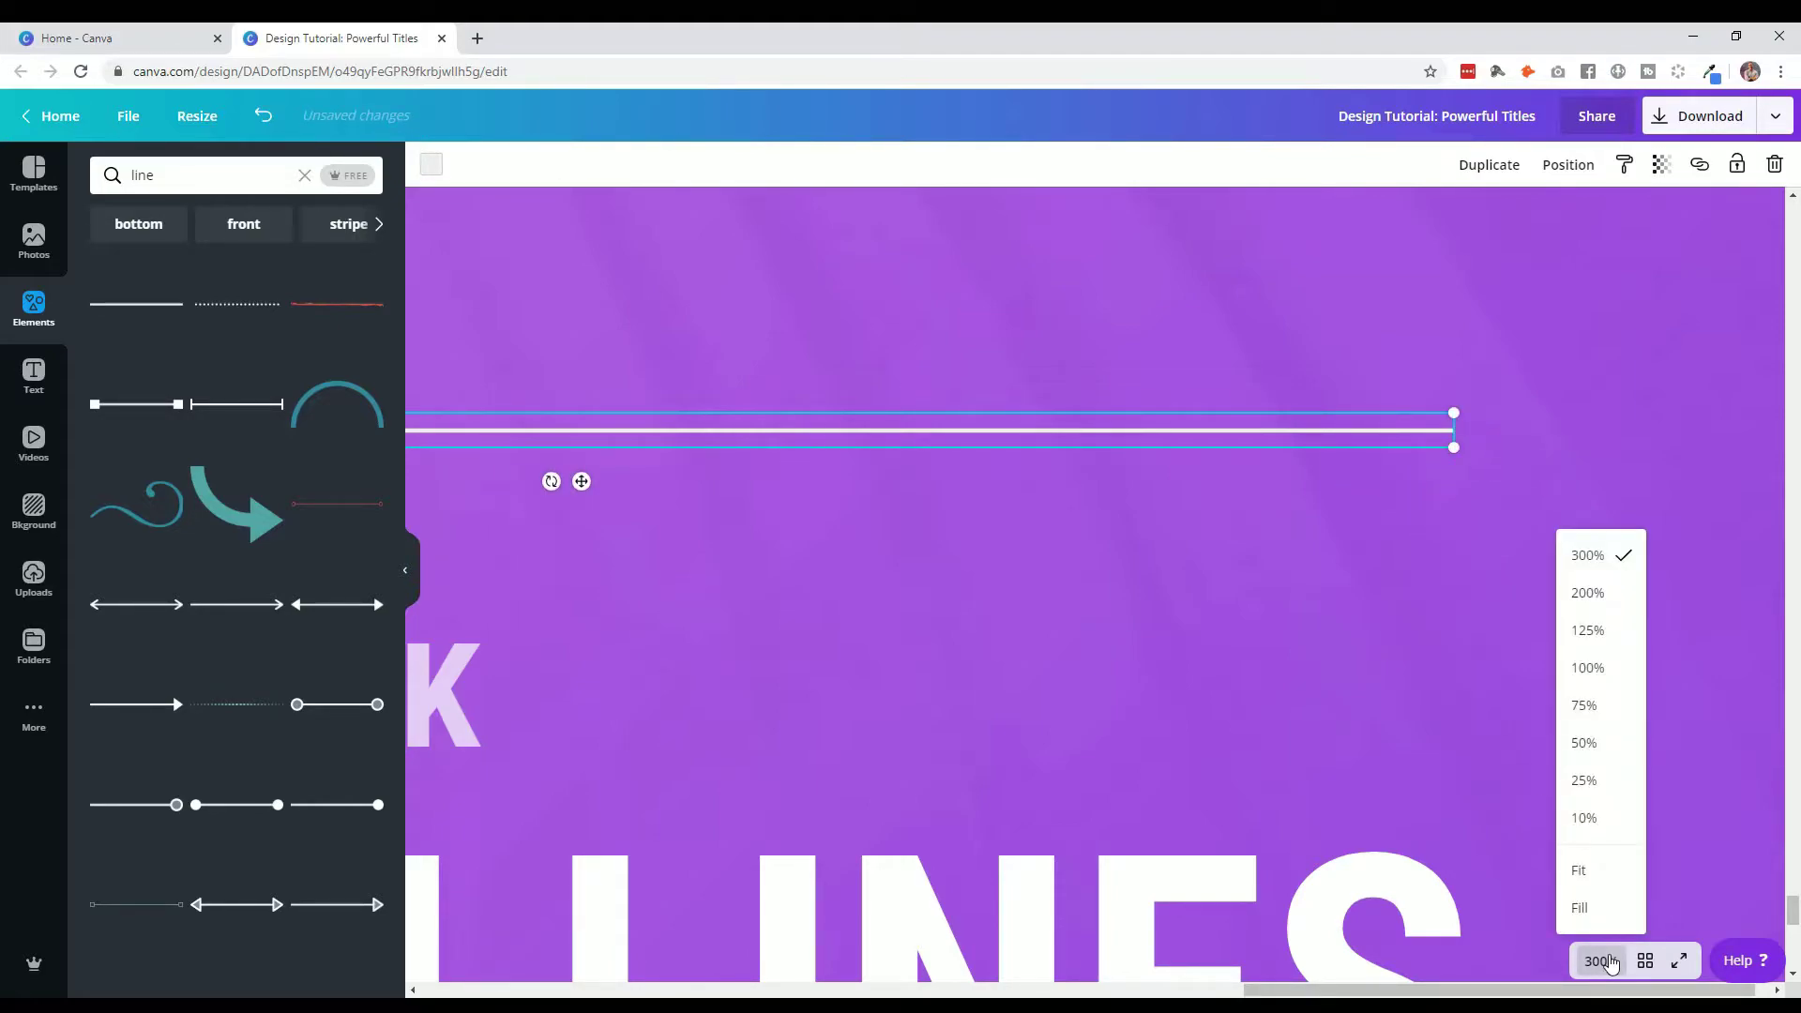
{"action": "left_click", "coordinate": [1593, 868]}
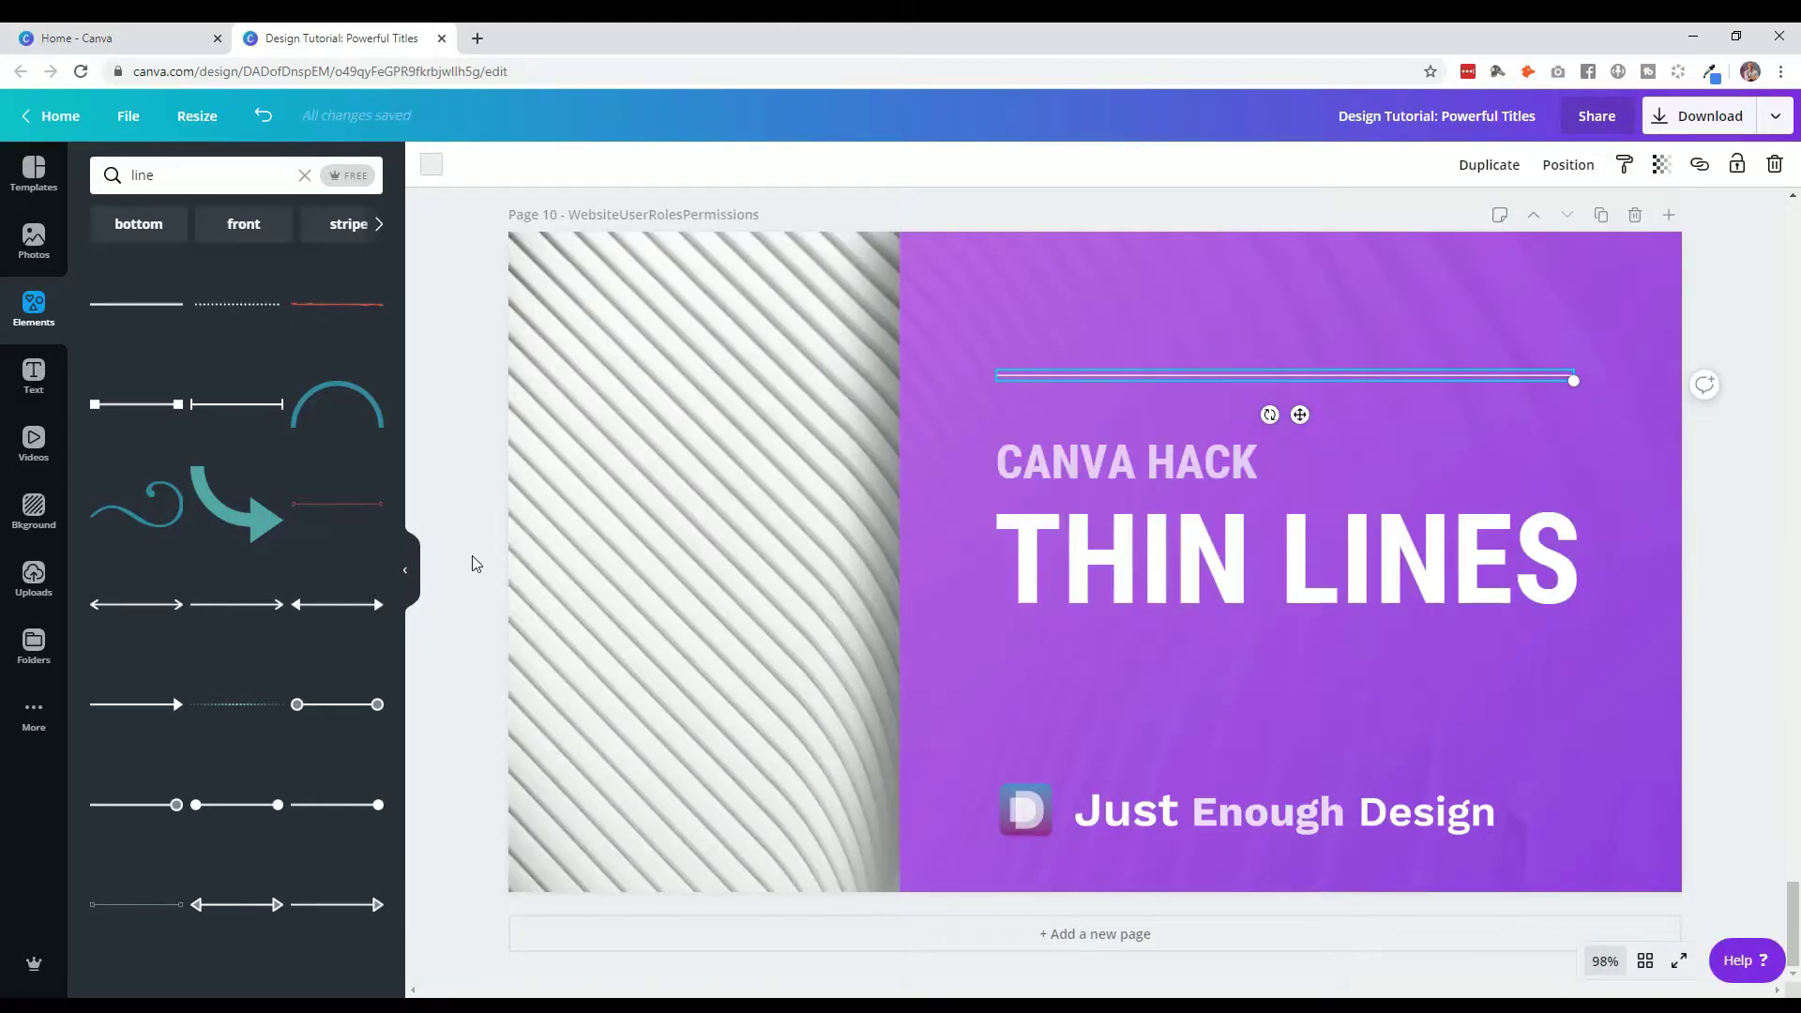
Add a new long white line from Elements, then delete it again.
{"action": "left_click", "coordinate": [136, 303]}
{"action": "left_click_drag", "start_coordinate": [974, 562], "coordinate": [1192, 564]}
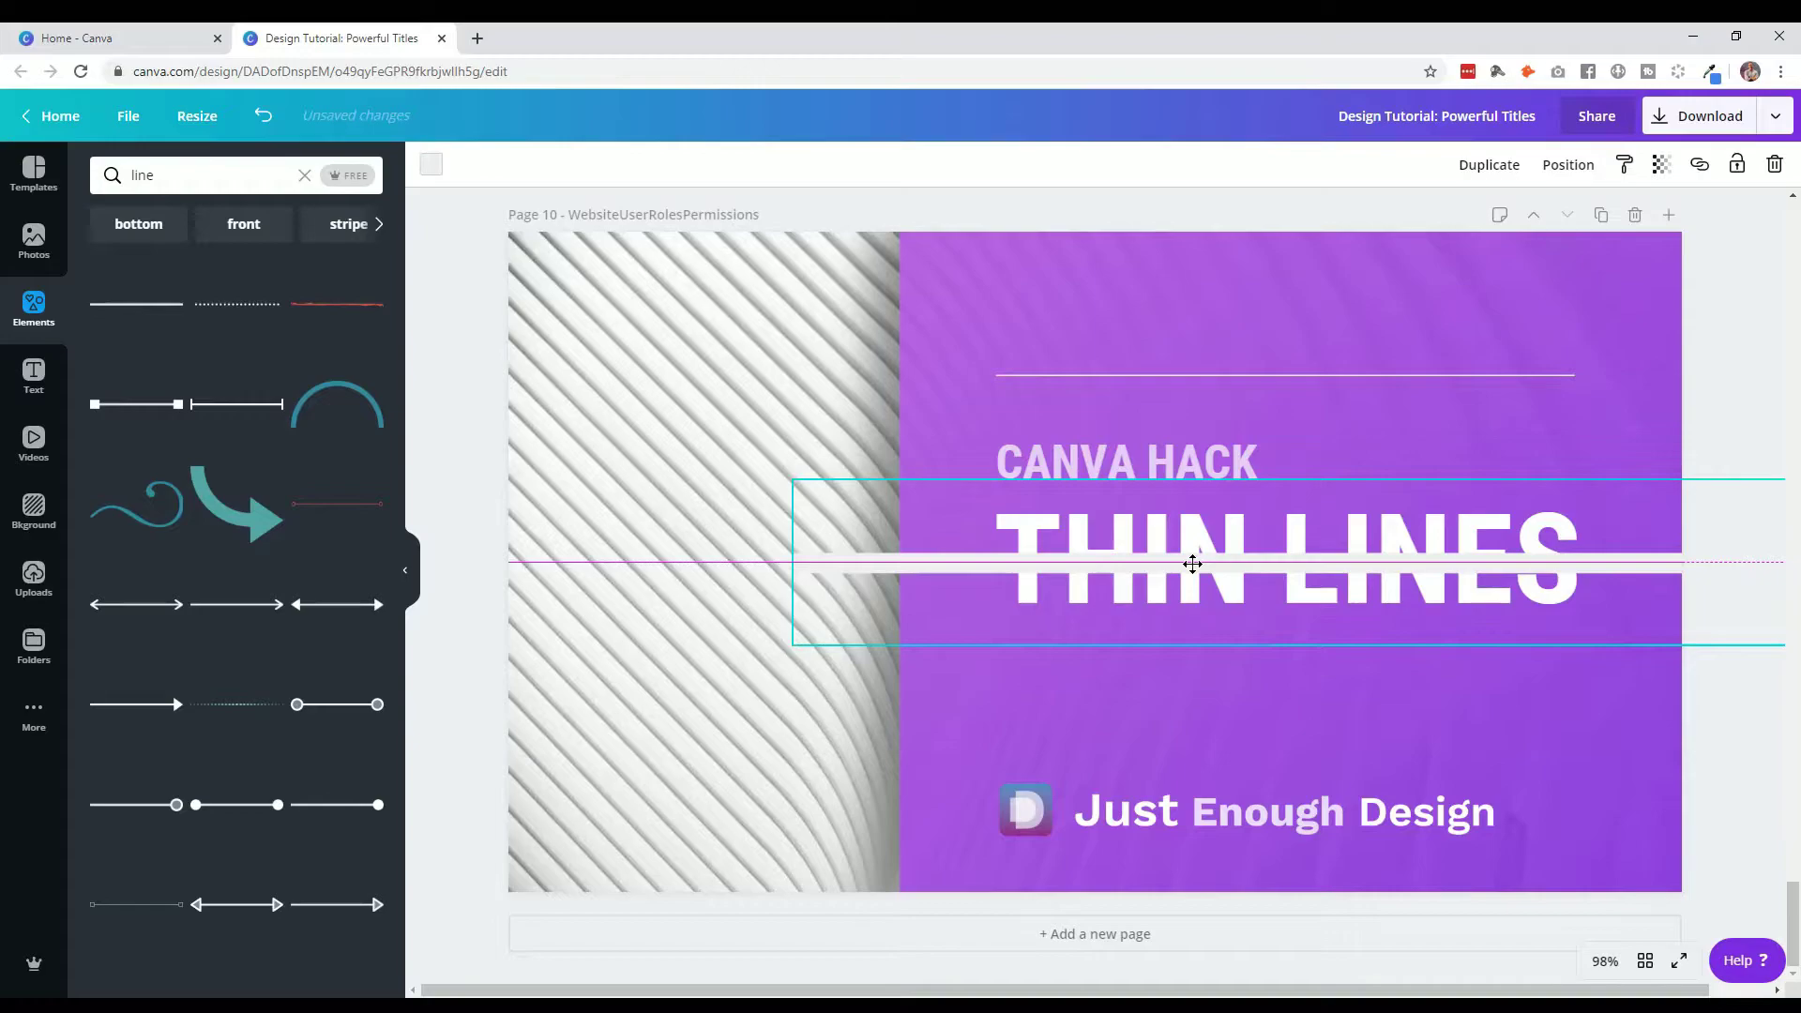
{"action": "key", "text": "Delete"}
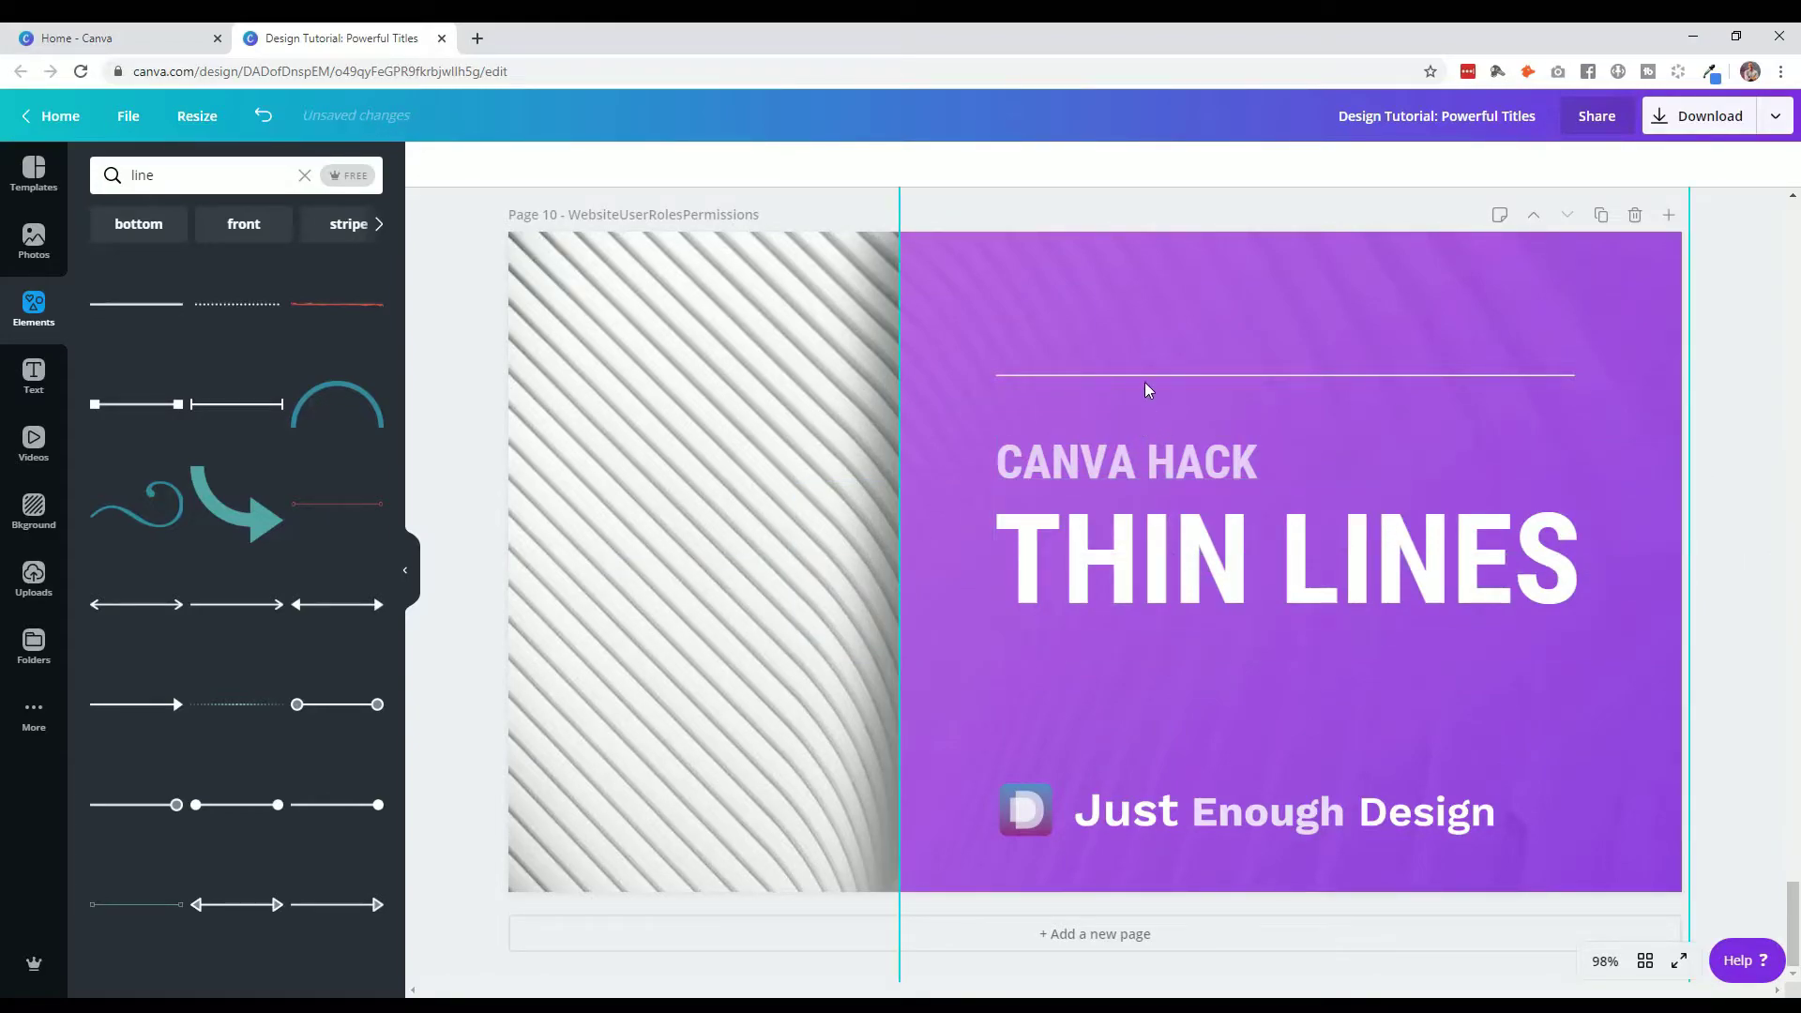
Move the thin line just under CANVA HACK and nudge it down a pixel.
{"action": "left_click_drag", "start_coordinate": [1146, 377], "coordinate": [1178, 504]}
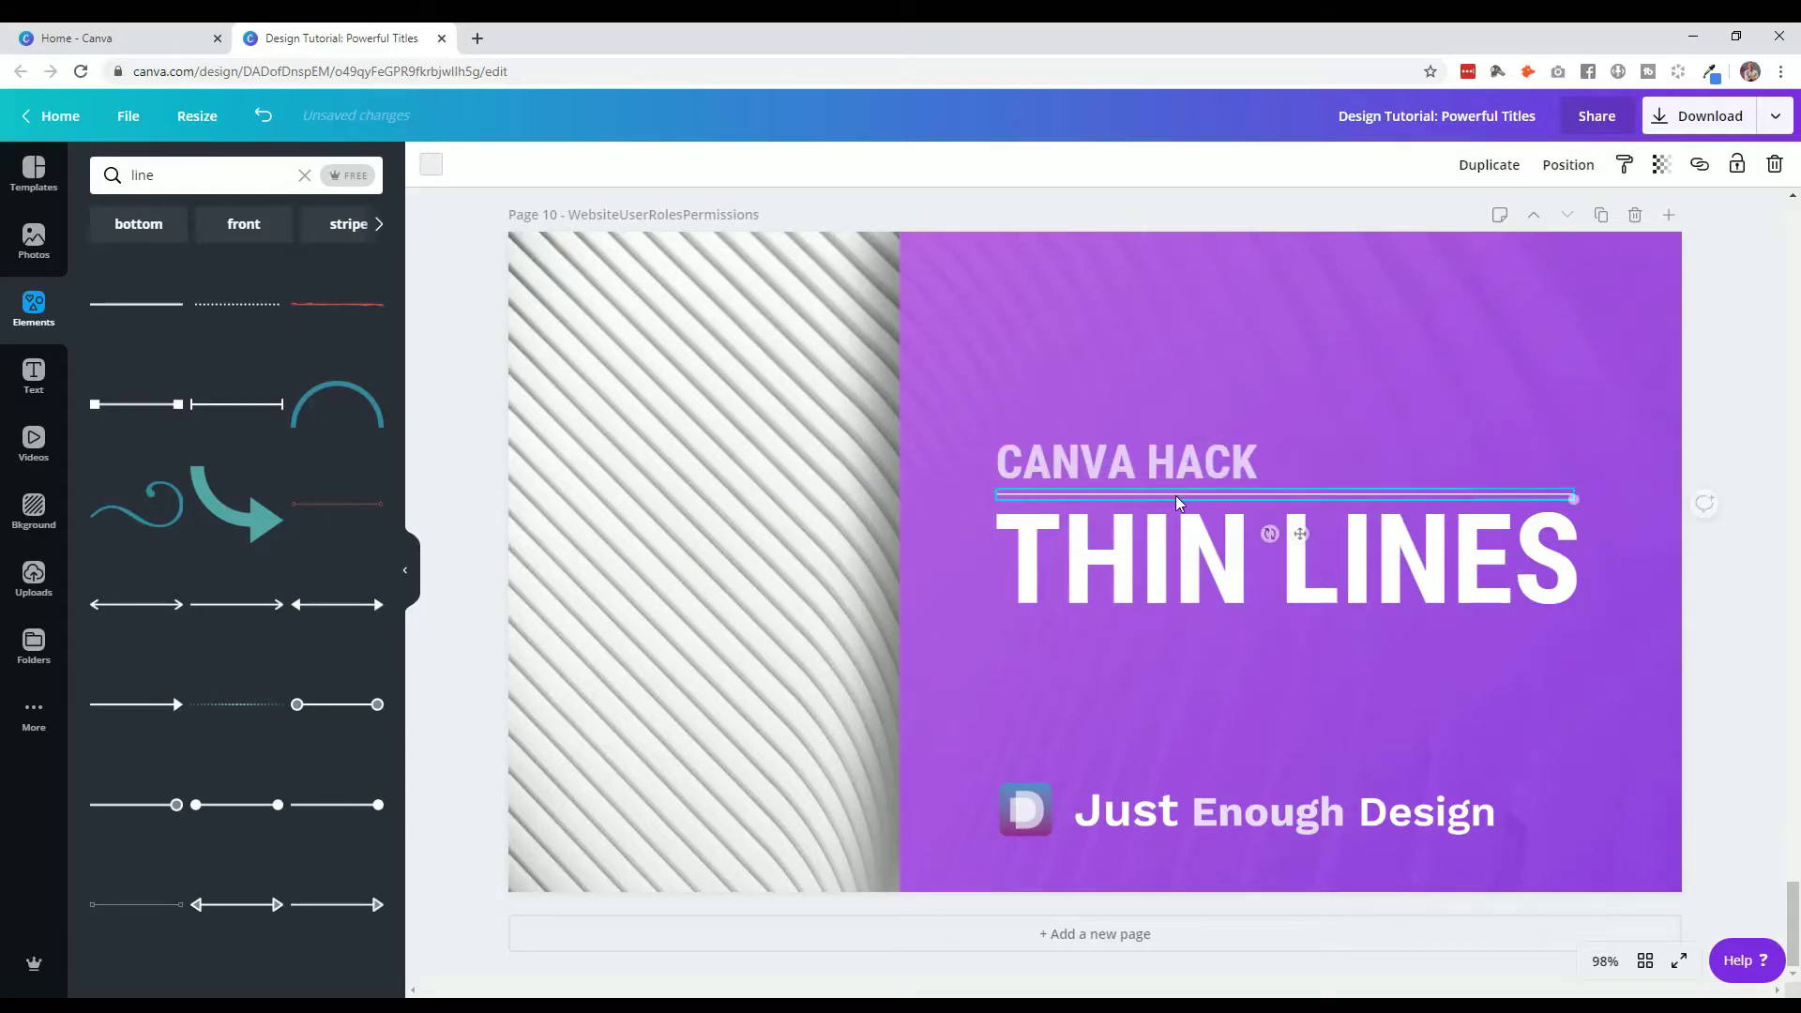
{"action": "left_click", "coordinate": [1746, 662]}
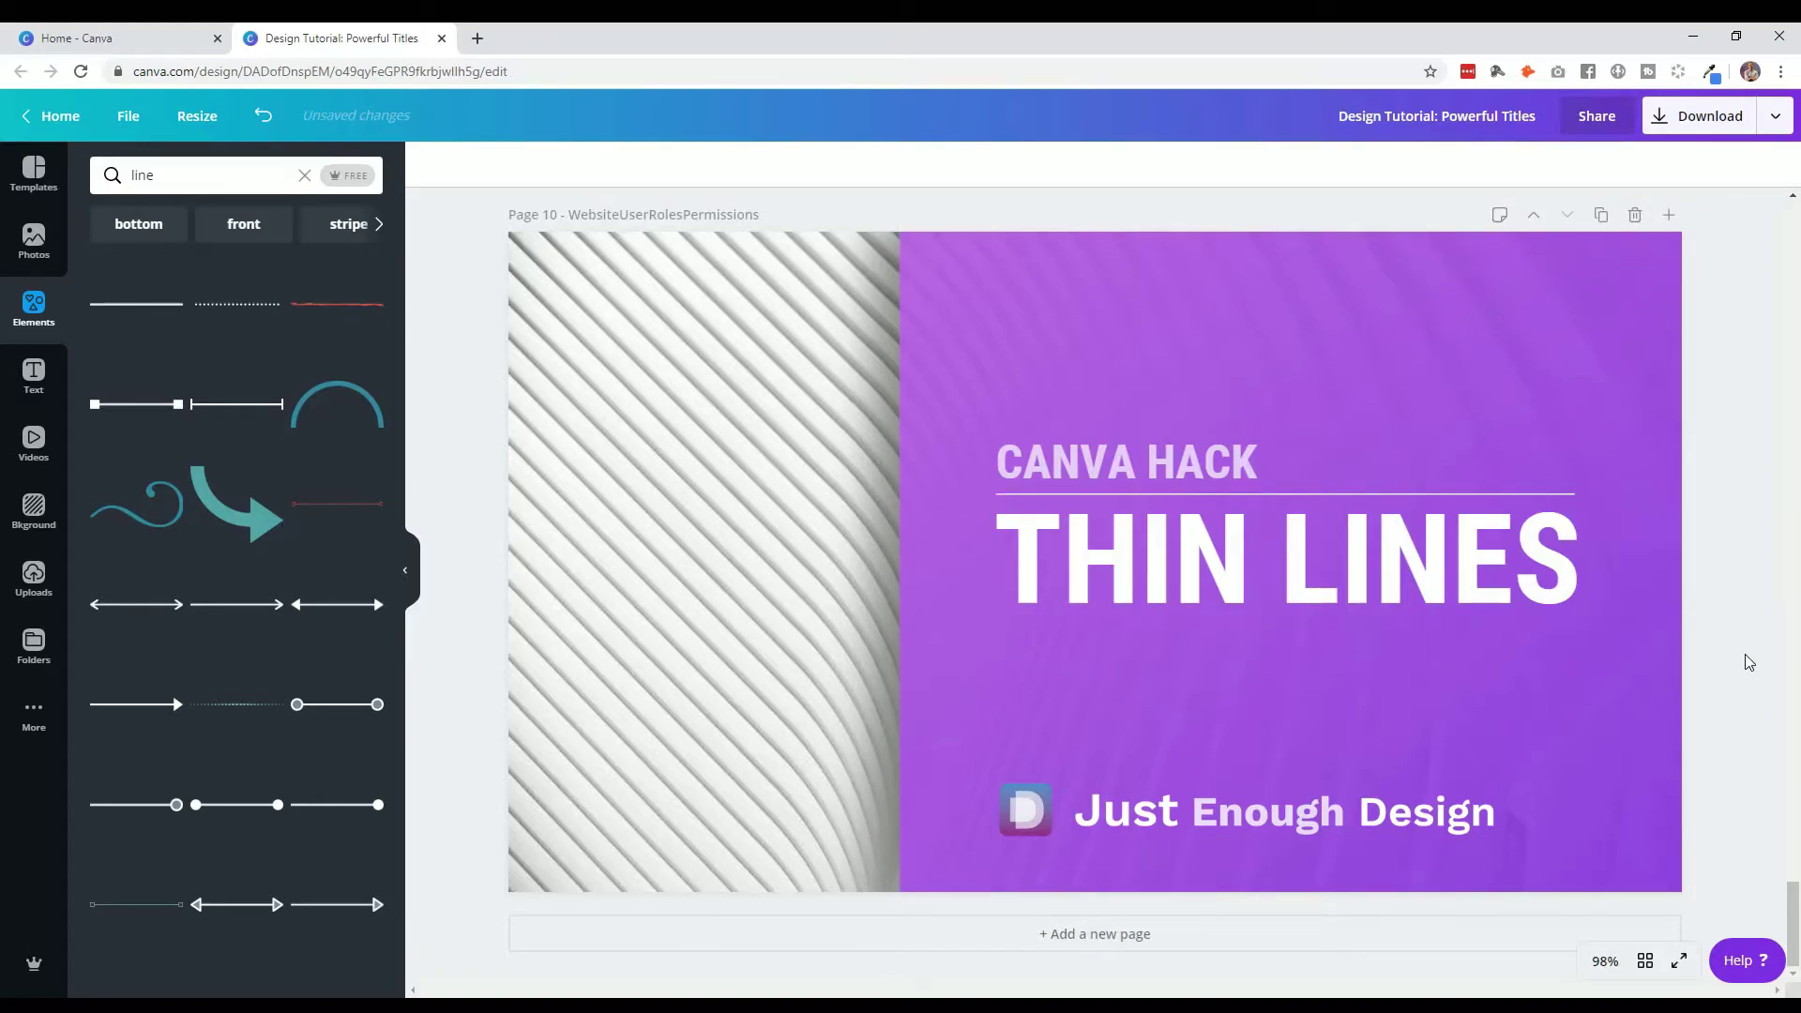
{"action": "left_click", "coordinate": [1341, 497]}
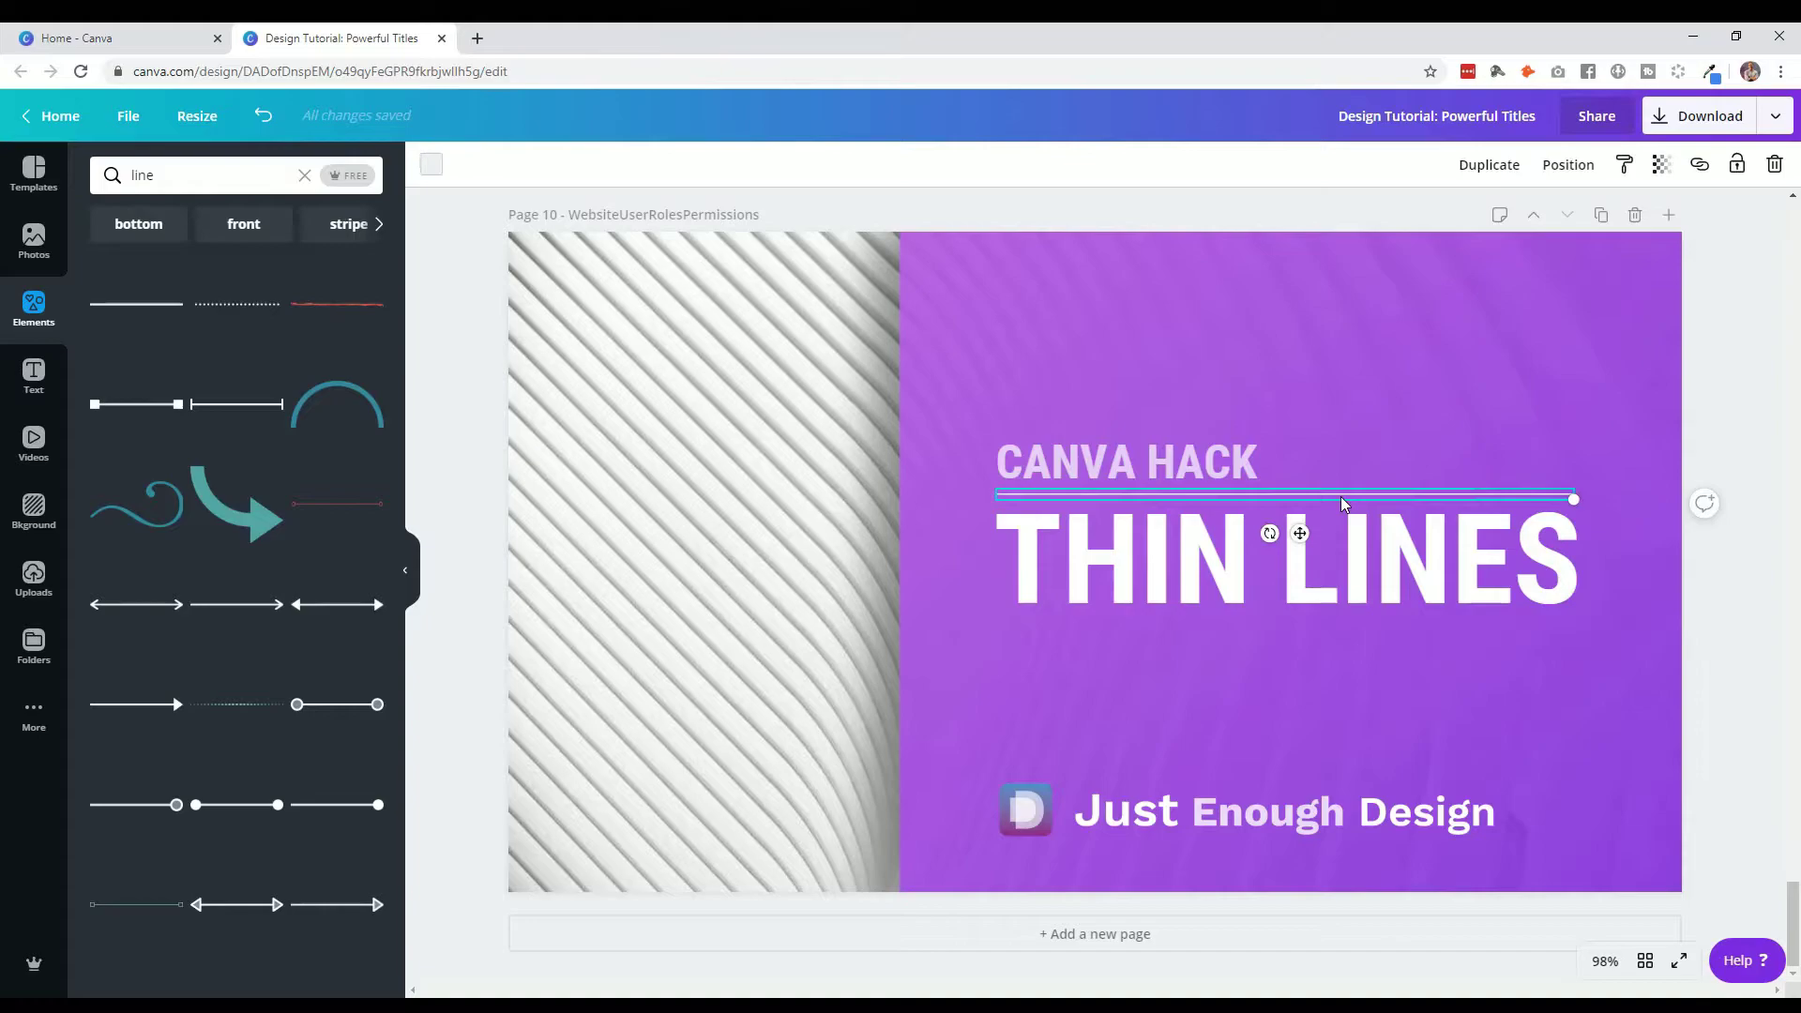
{"action": "key", "text": "Down"}
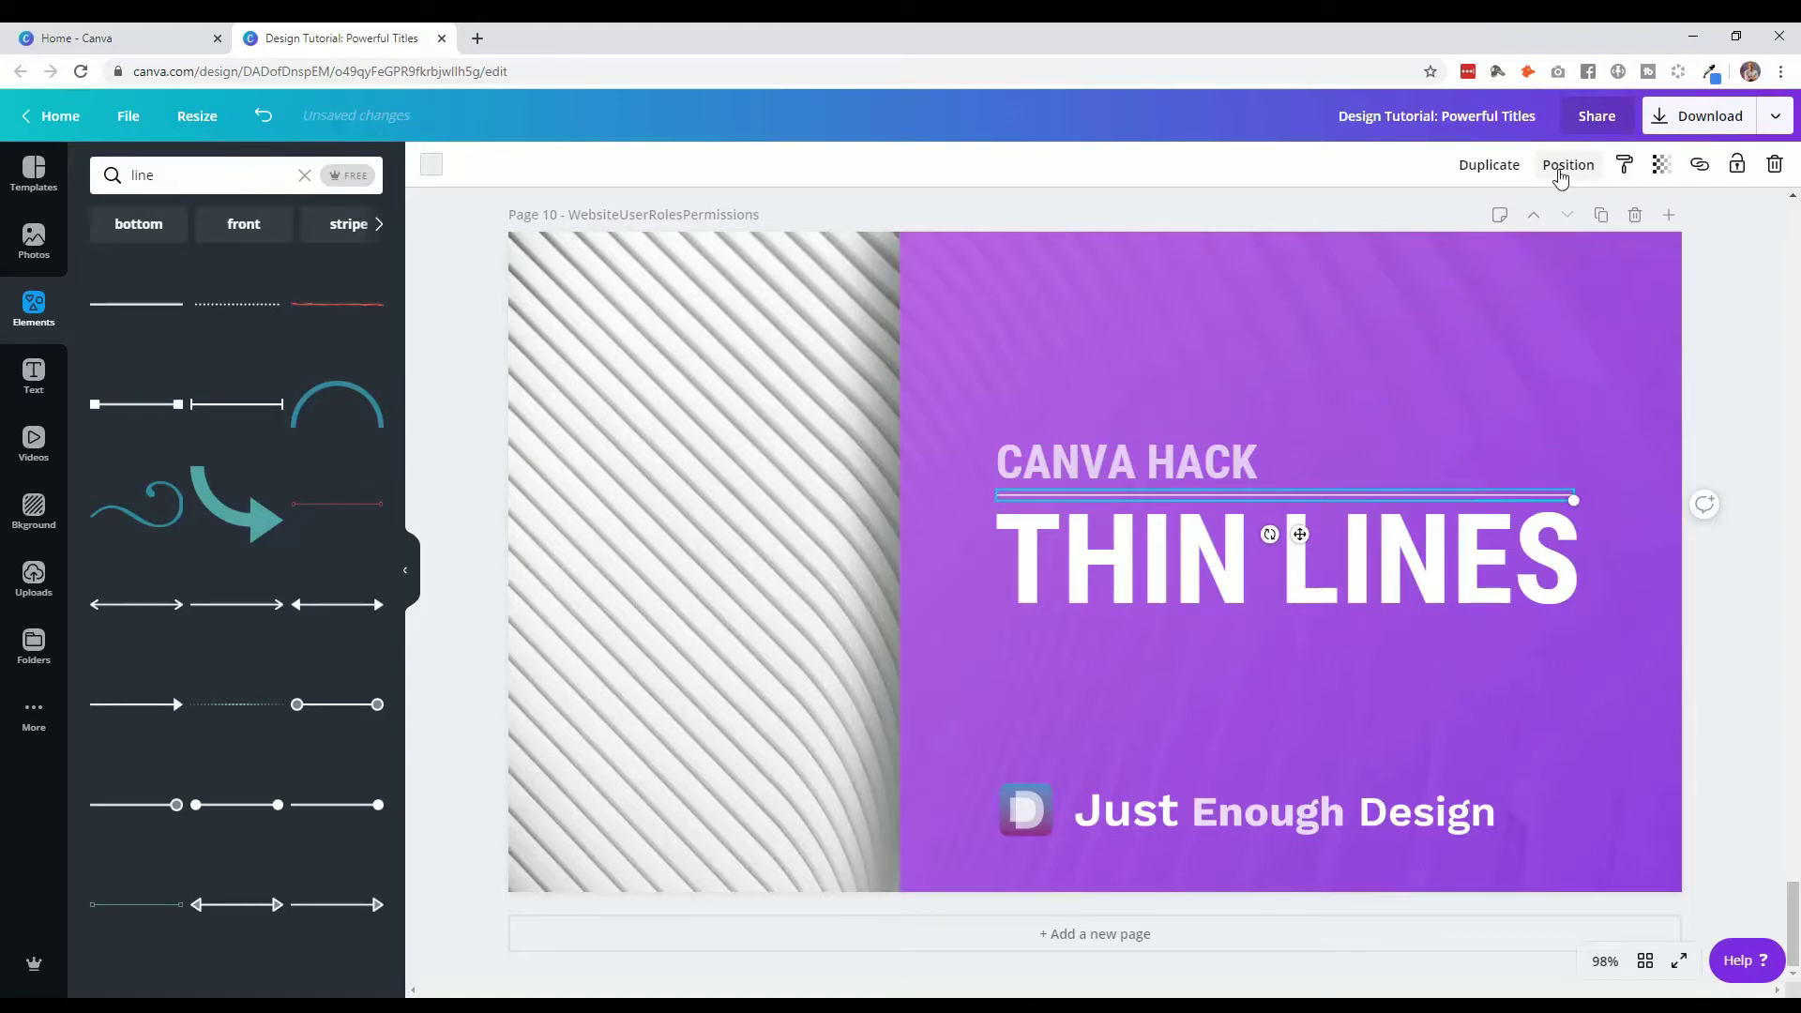
Soften the thin line to 80 transparency.
{"action": "left_click", "coordinate": [1660, 167]}
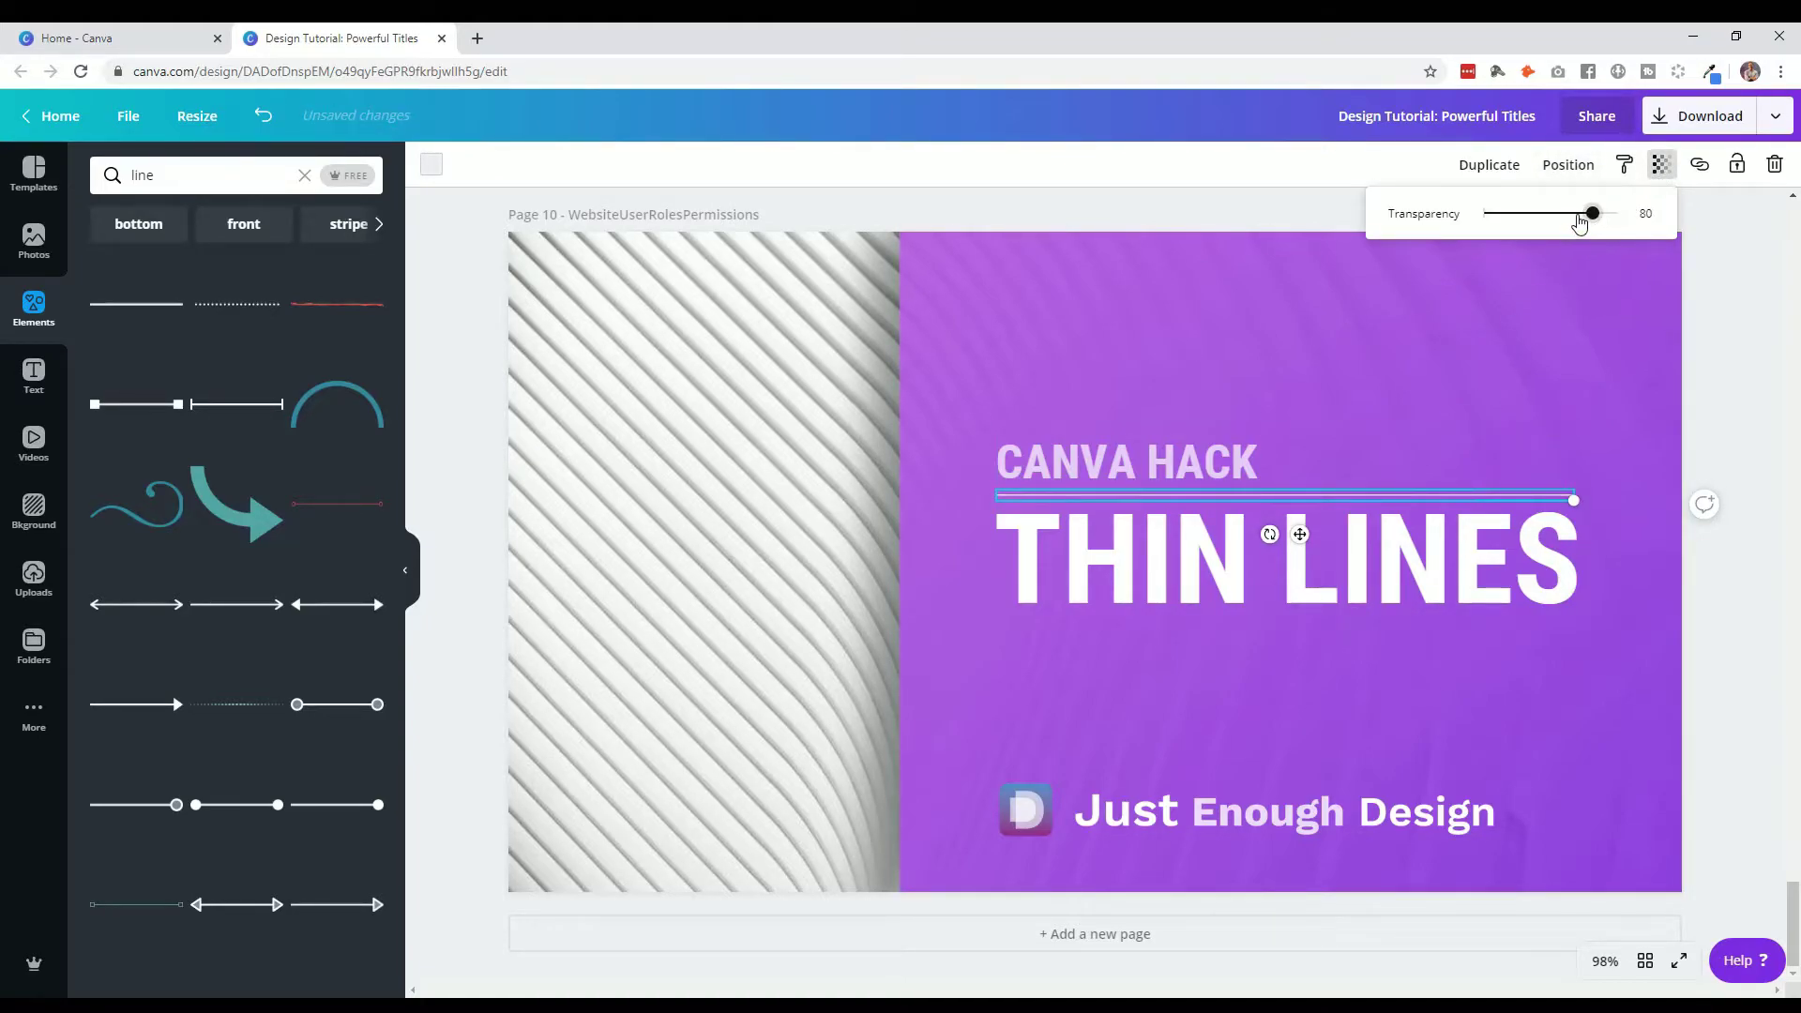
{"action": "left_click", "coordinate": [1721, 382]}
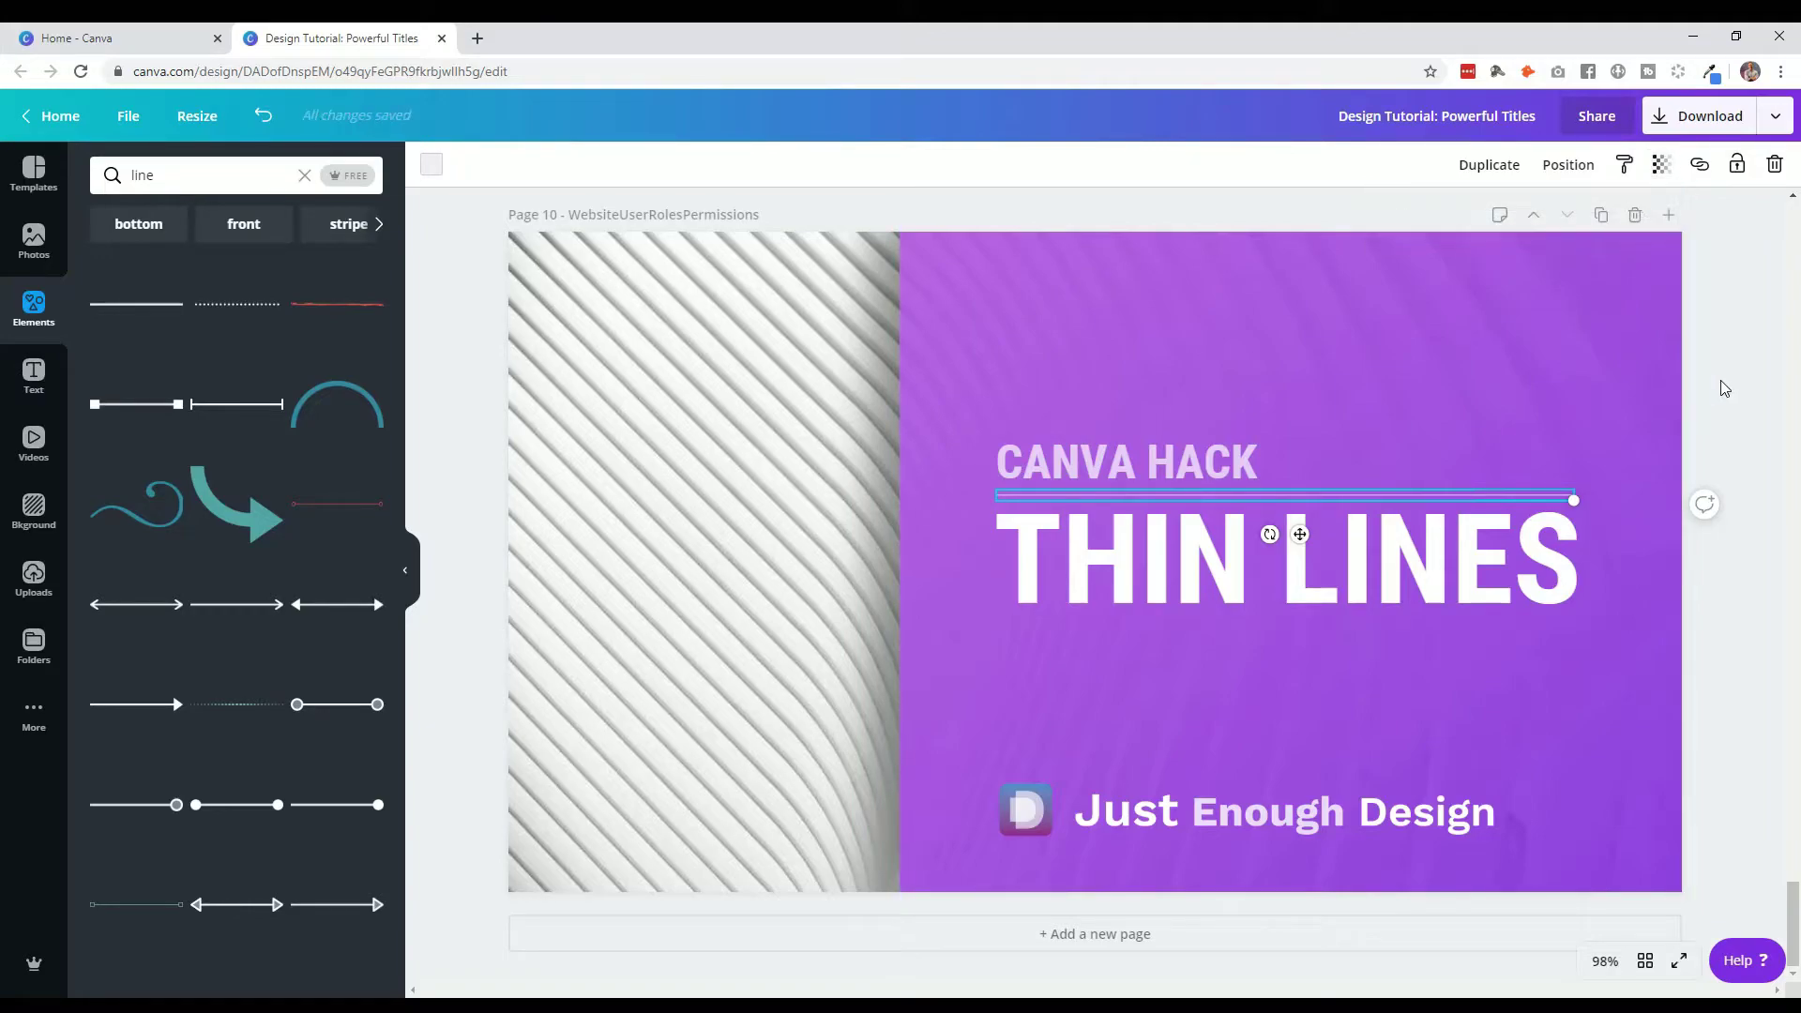
{"action": "left_click", "coordinate": [1740, 367]}
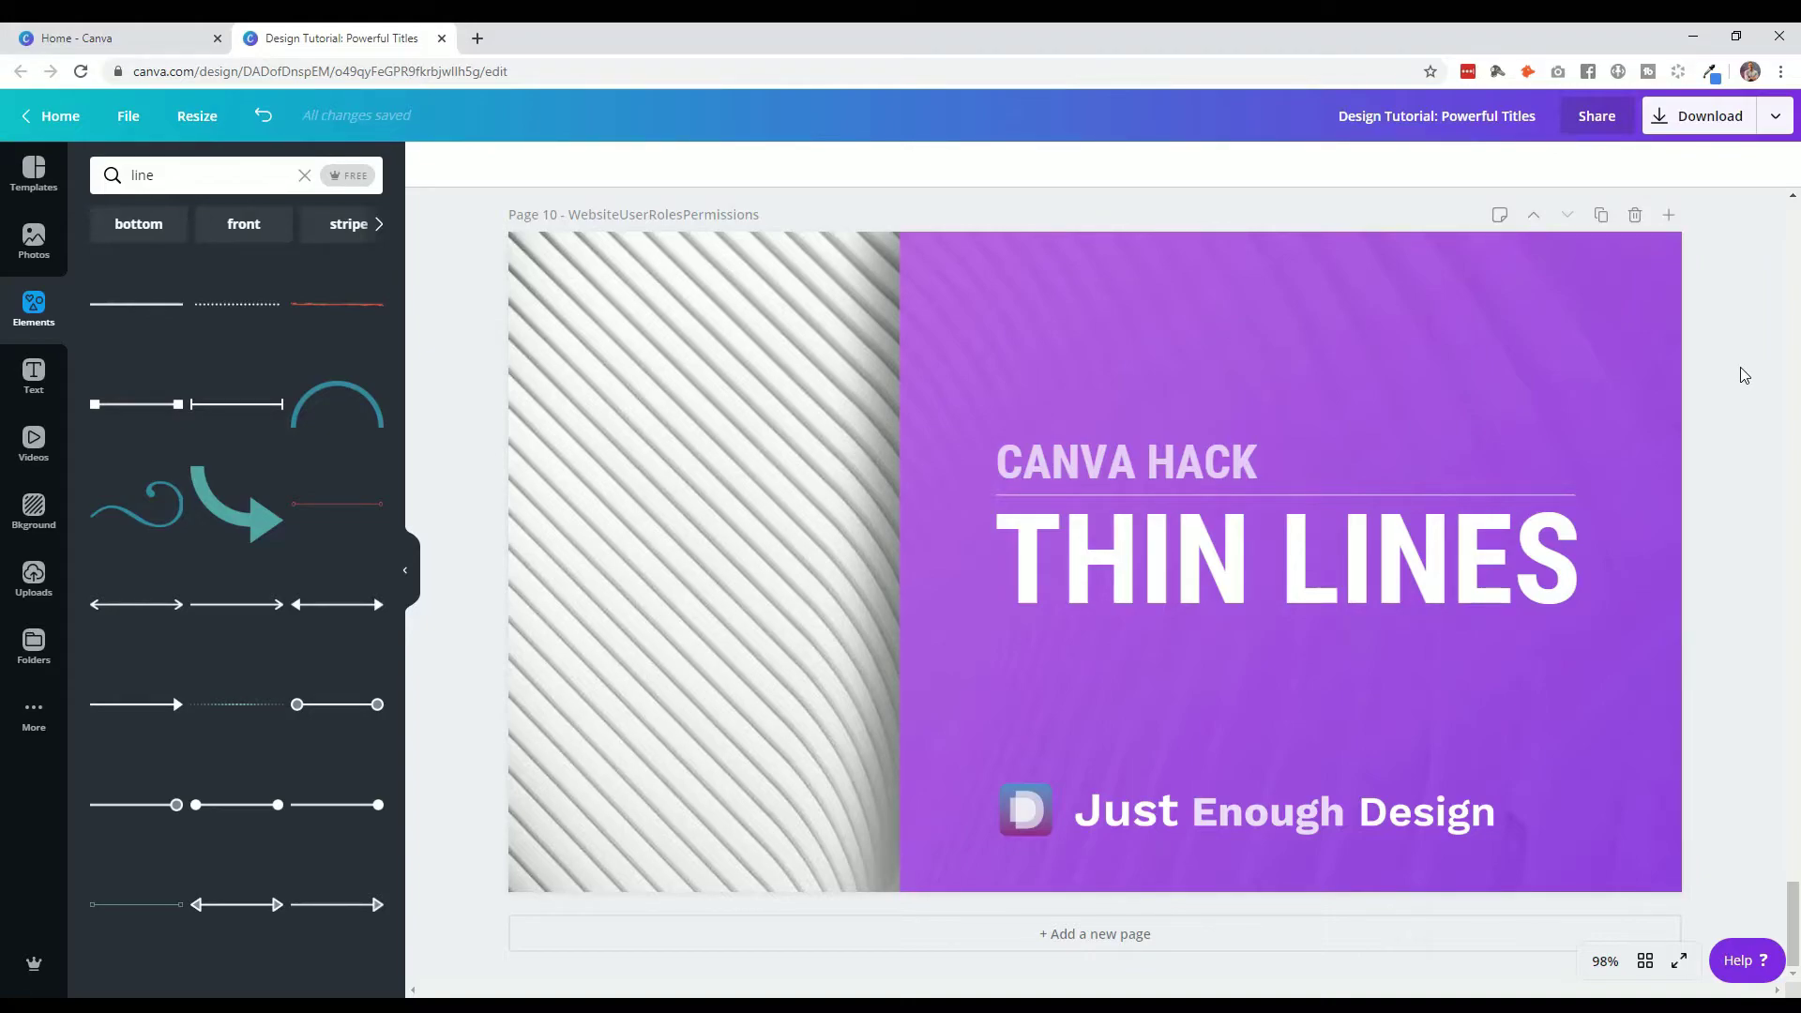
Move the thin line up near the top, duplicate it, and adjust the upper copy's transparency.
{"action": "left_click_drag", "start_coordinate": [1424, 494], "coordinate": [1400, 373]}
{"action": "key", "text": "ctrl+d"}
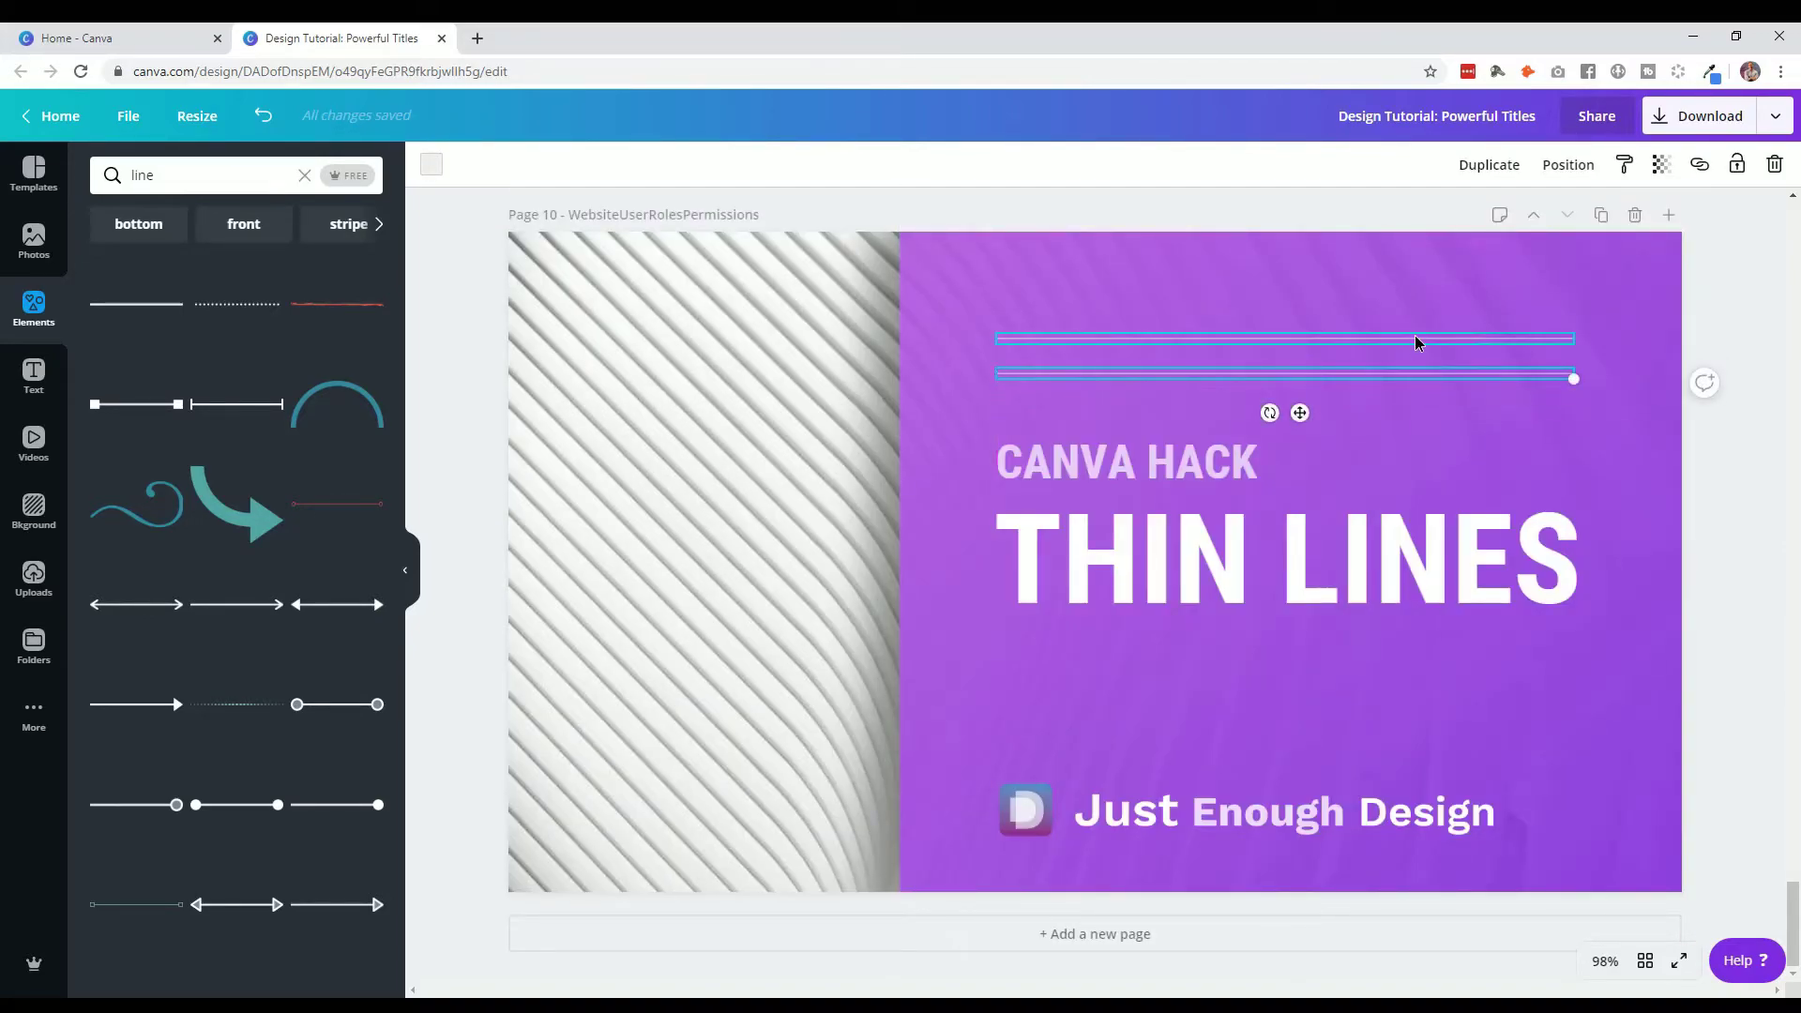
{"action": "left_click", "coordinate": [1415, 342]}
{"action": "left_click", "coordinate": [1662, 165]}
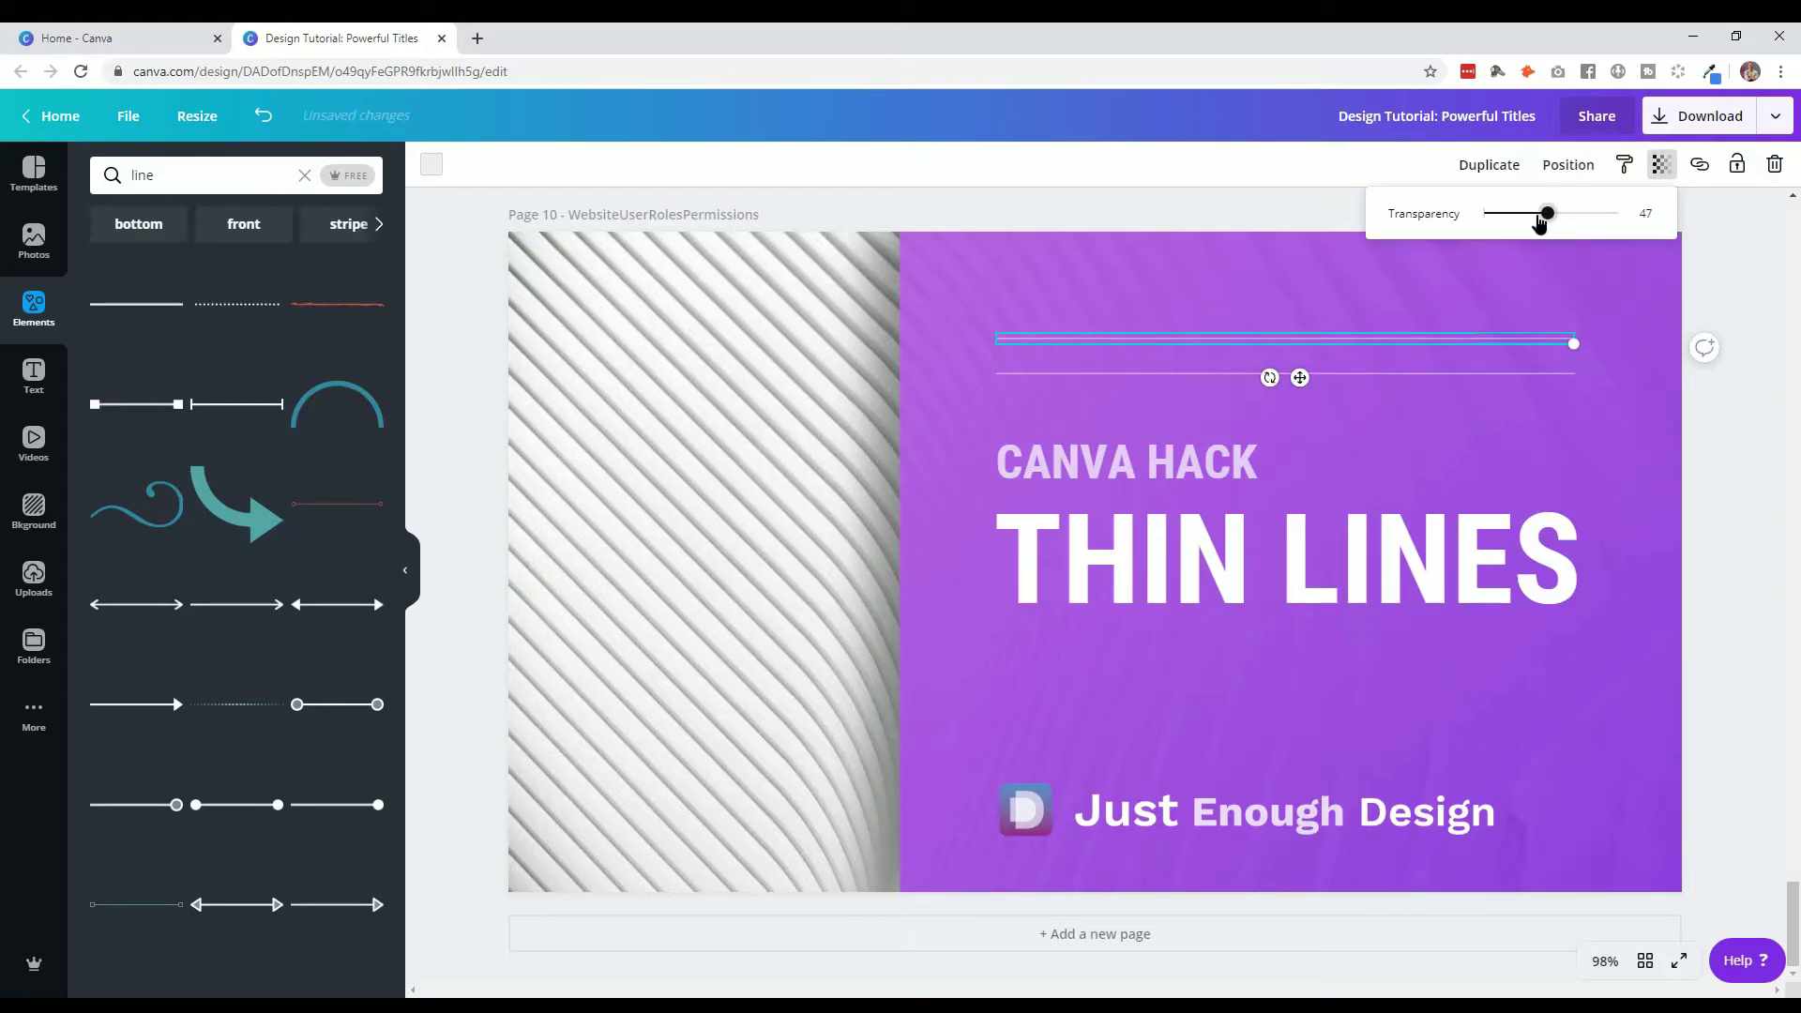
{"action": "left_click", "coordinate": [1501, 351]}
Adjust the other copy's transparency and move it between CANVA HACK and THIN LINES.
{"action": "left_click", "coordinate": [1488, 369]}
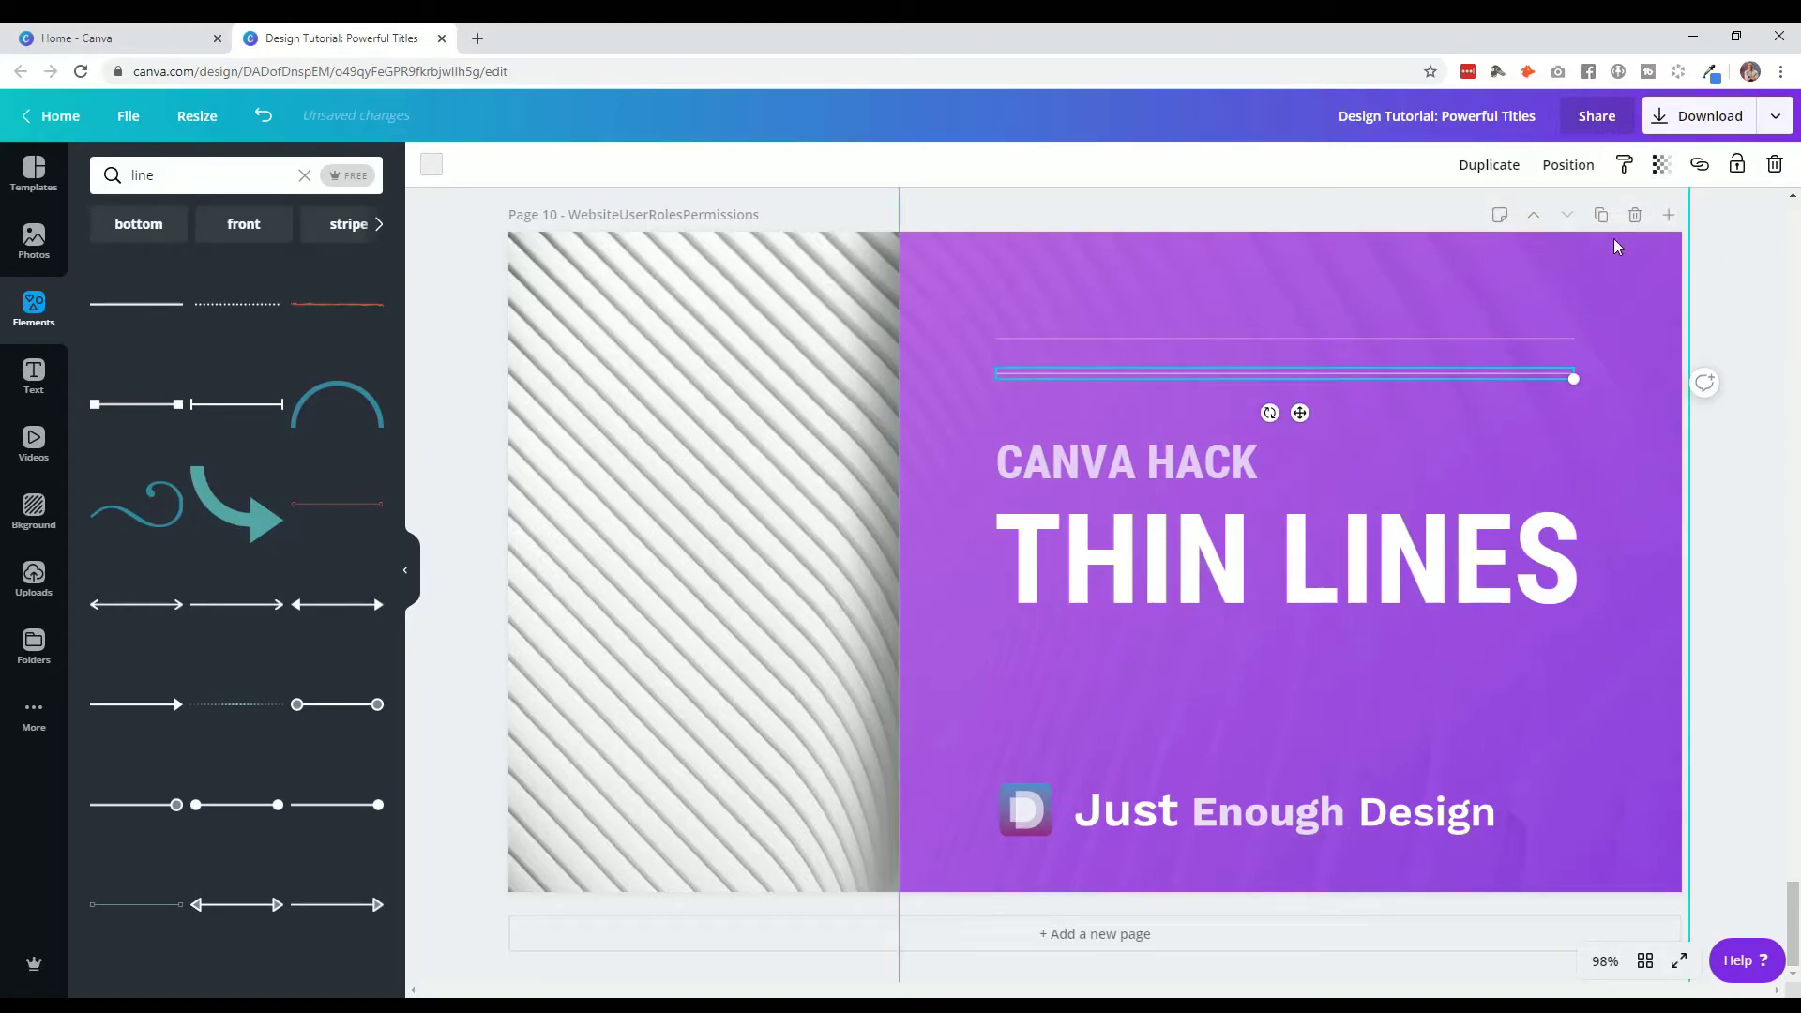
{"action": "left_click", "coordinate": [1661, 164]}
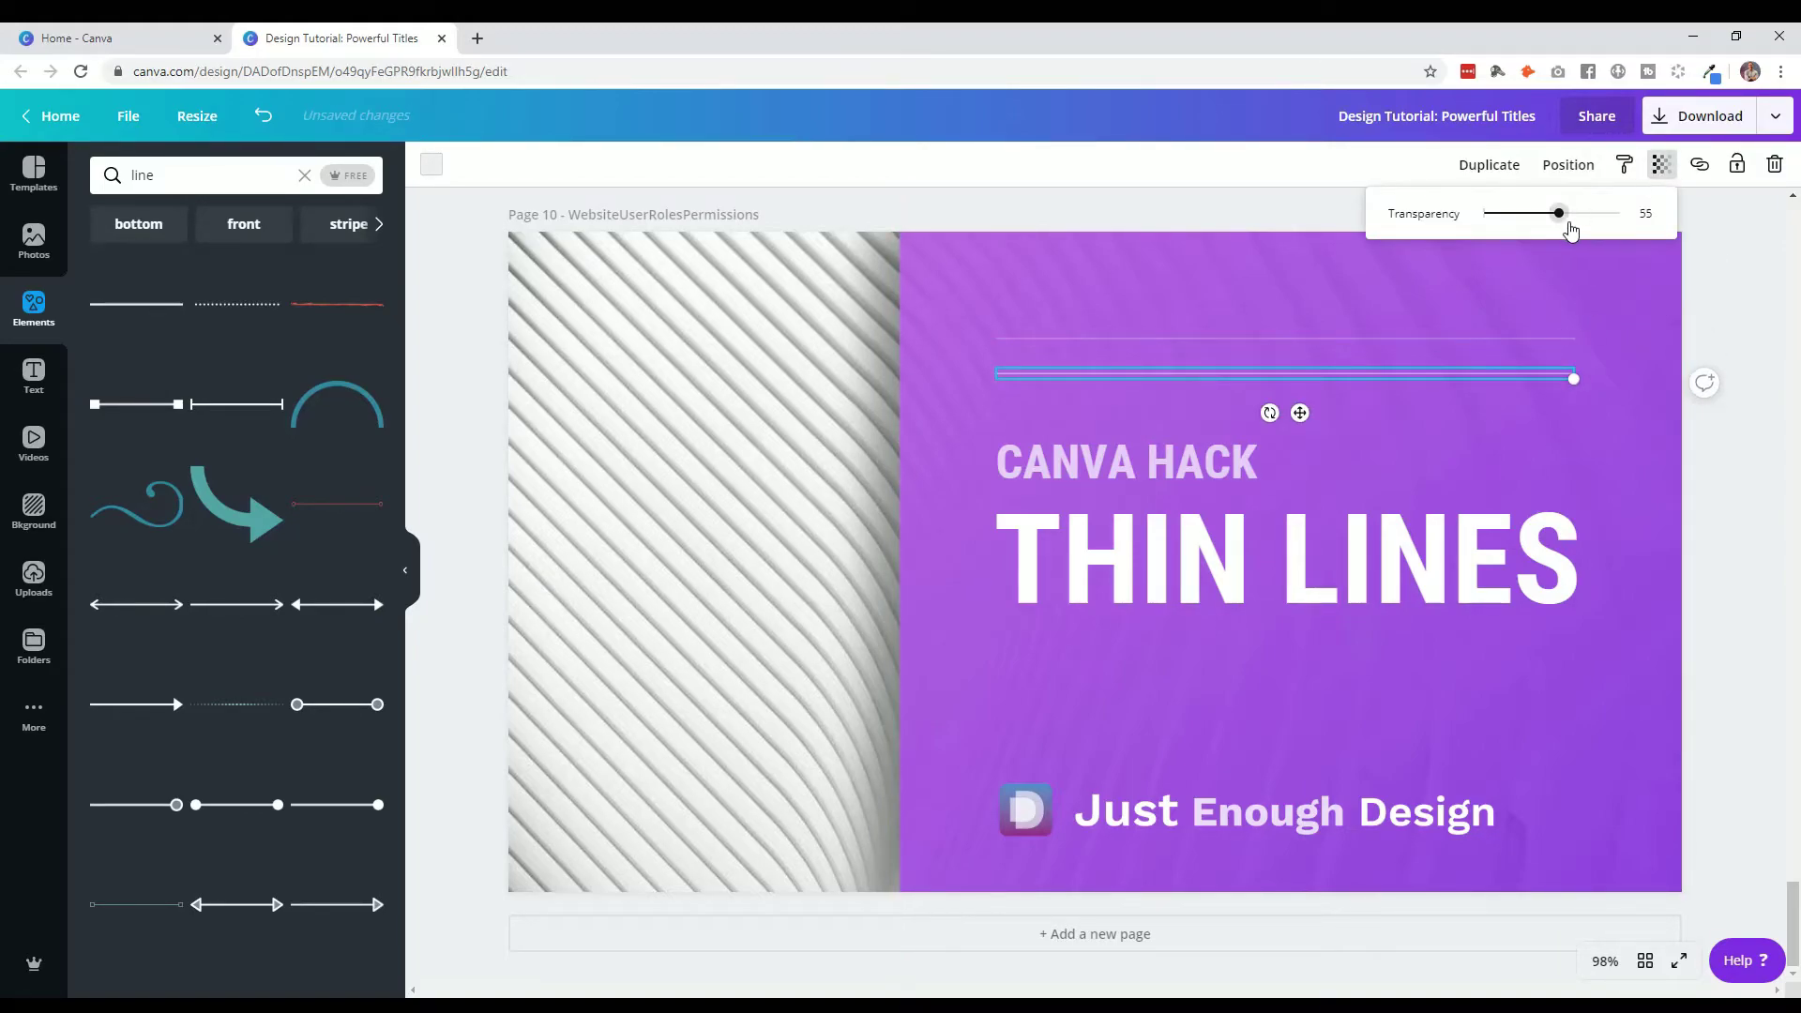
{"action": "left_click", "coordinate": [1695, 283]}
{"action": "left_click", "coordinate": [1731, 279]}
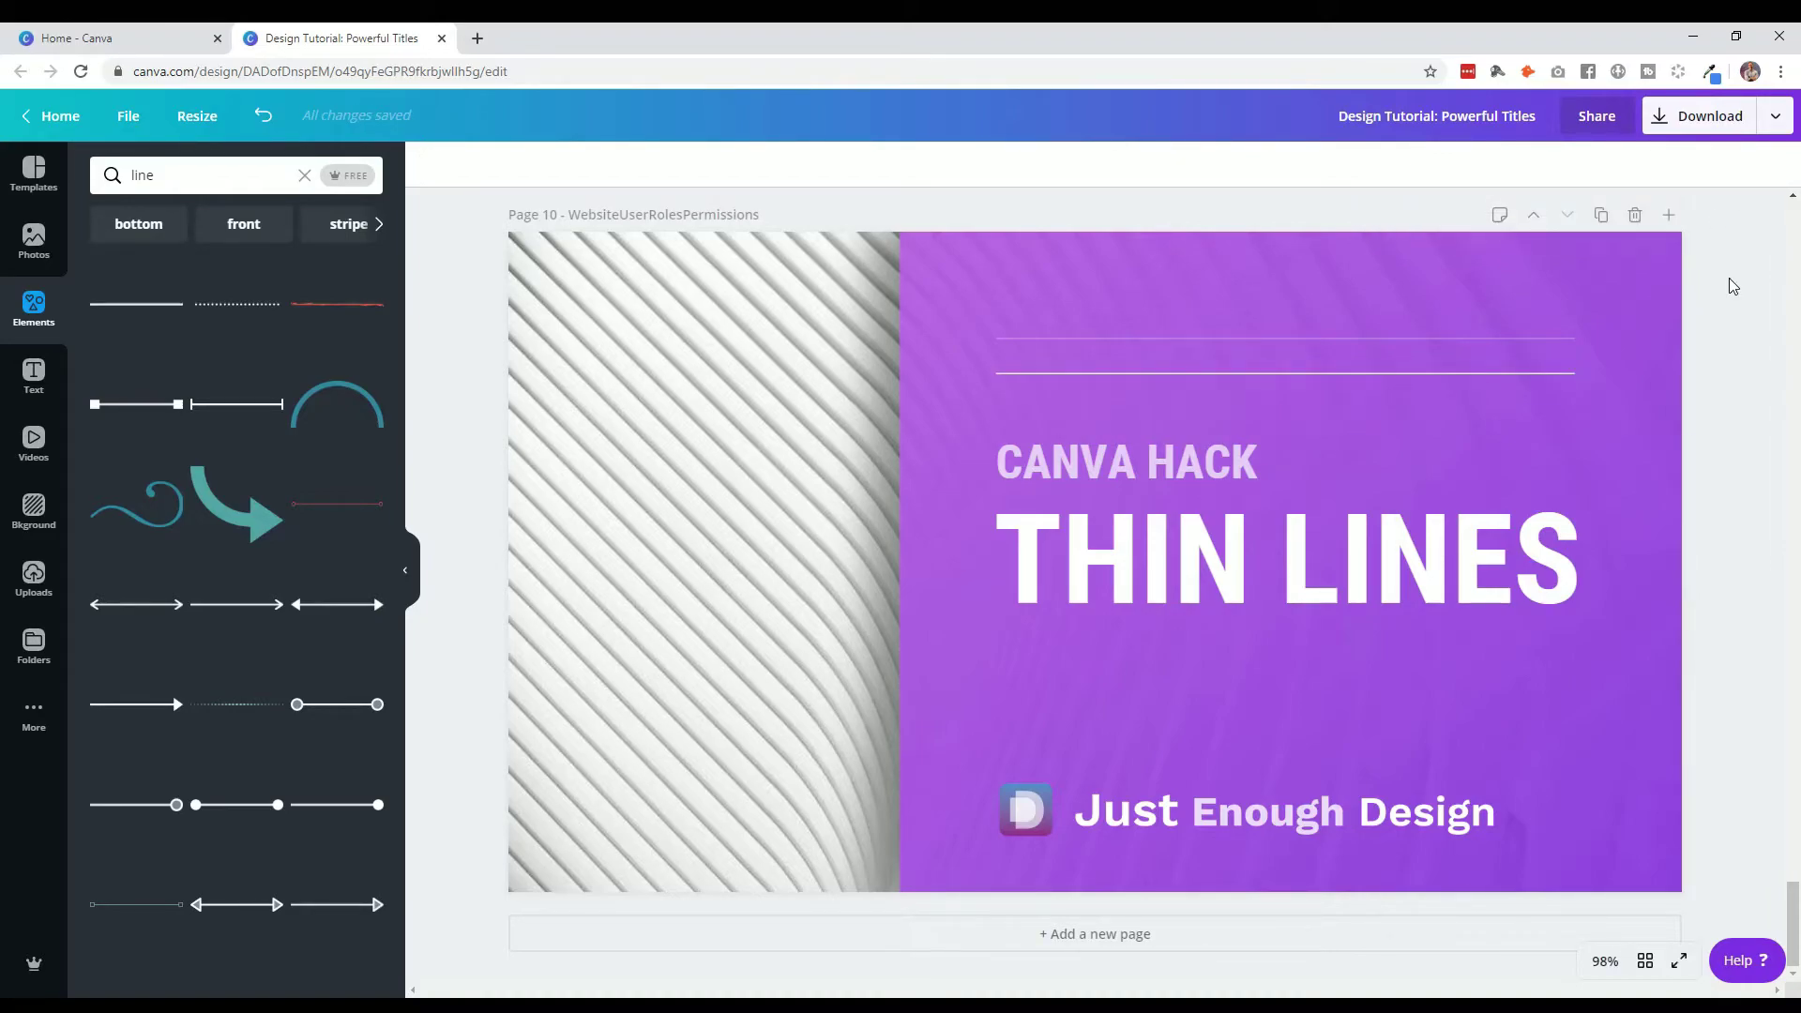
{"action": "left_click", "coordinate": [1486, 374]}
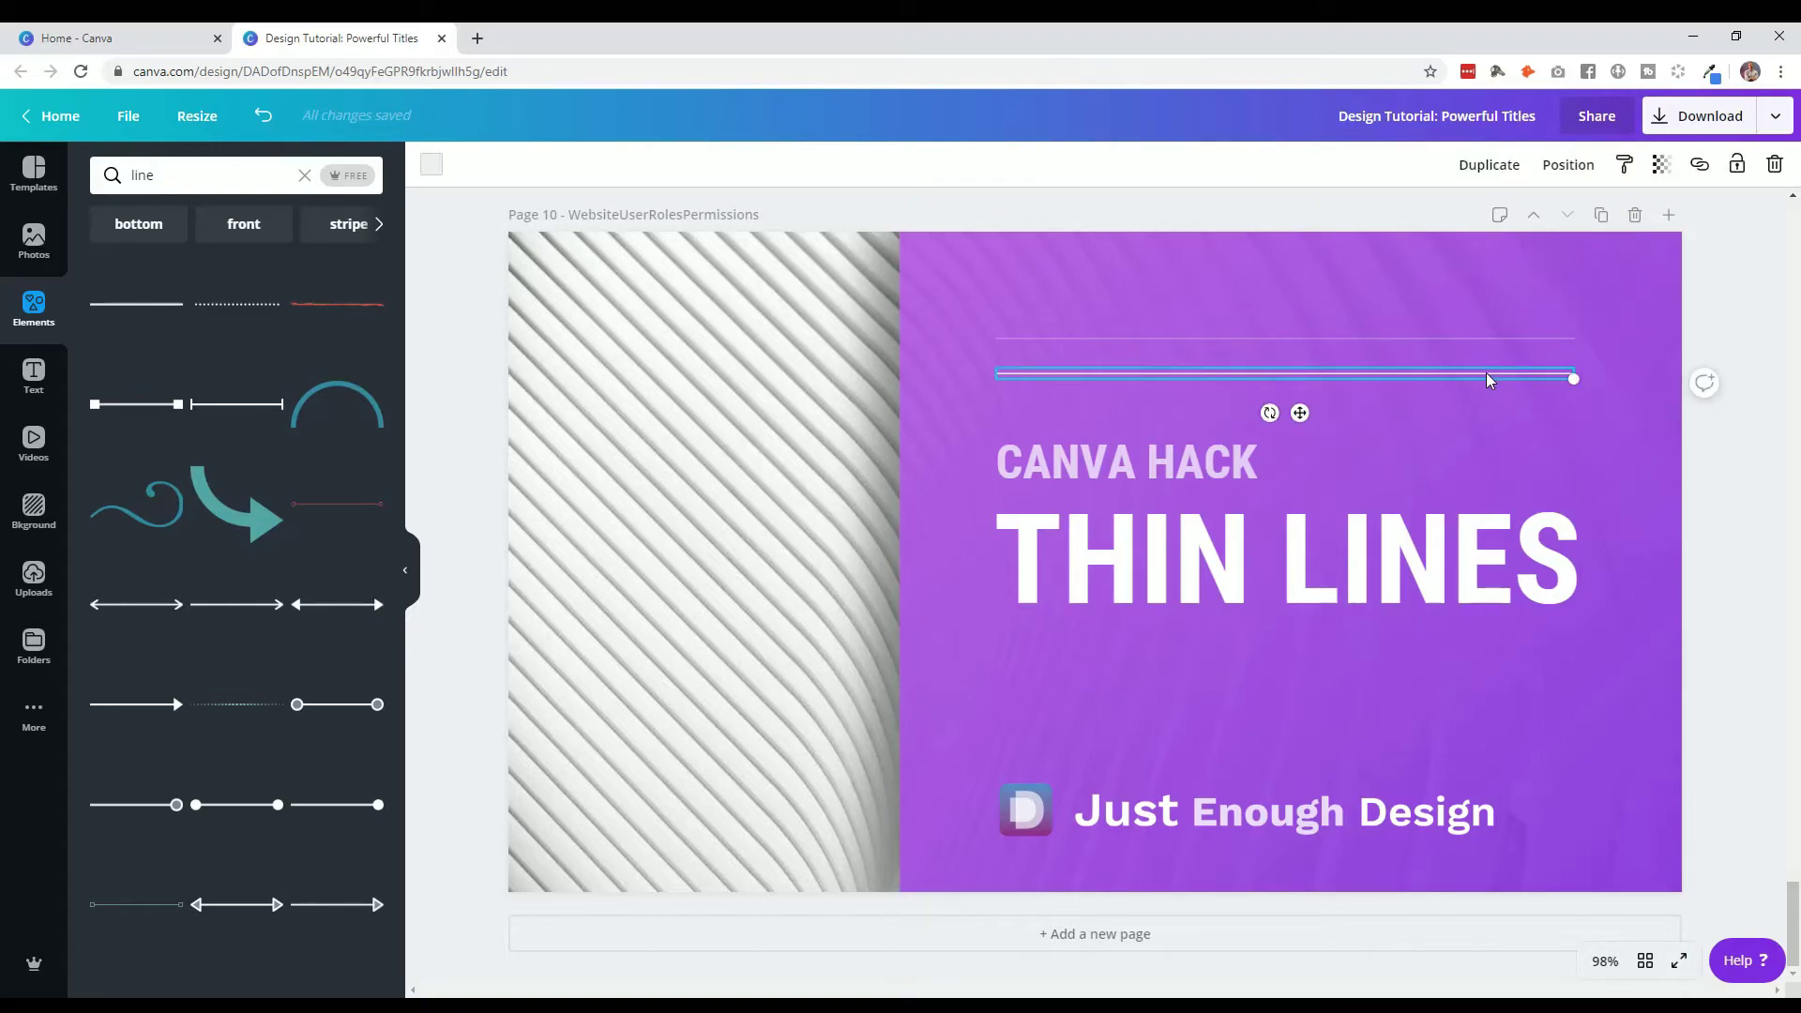
{"action": "left_click_drag", "start_coordinate": [1486, 375], "coordinate": [1502, 539]}
Adjust the thin line's transparency with the slider.
{"action": "left_click", "coordinate": [1659, 165]}
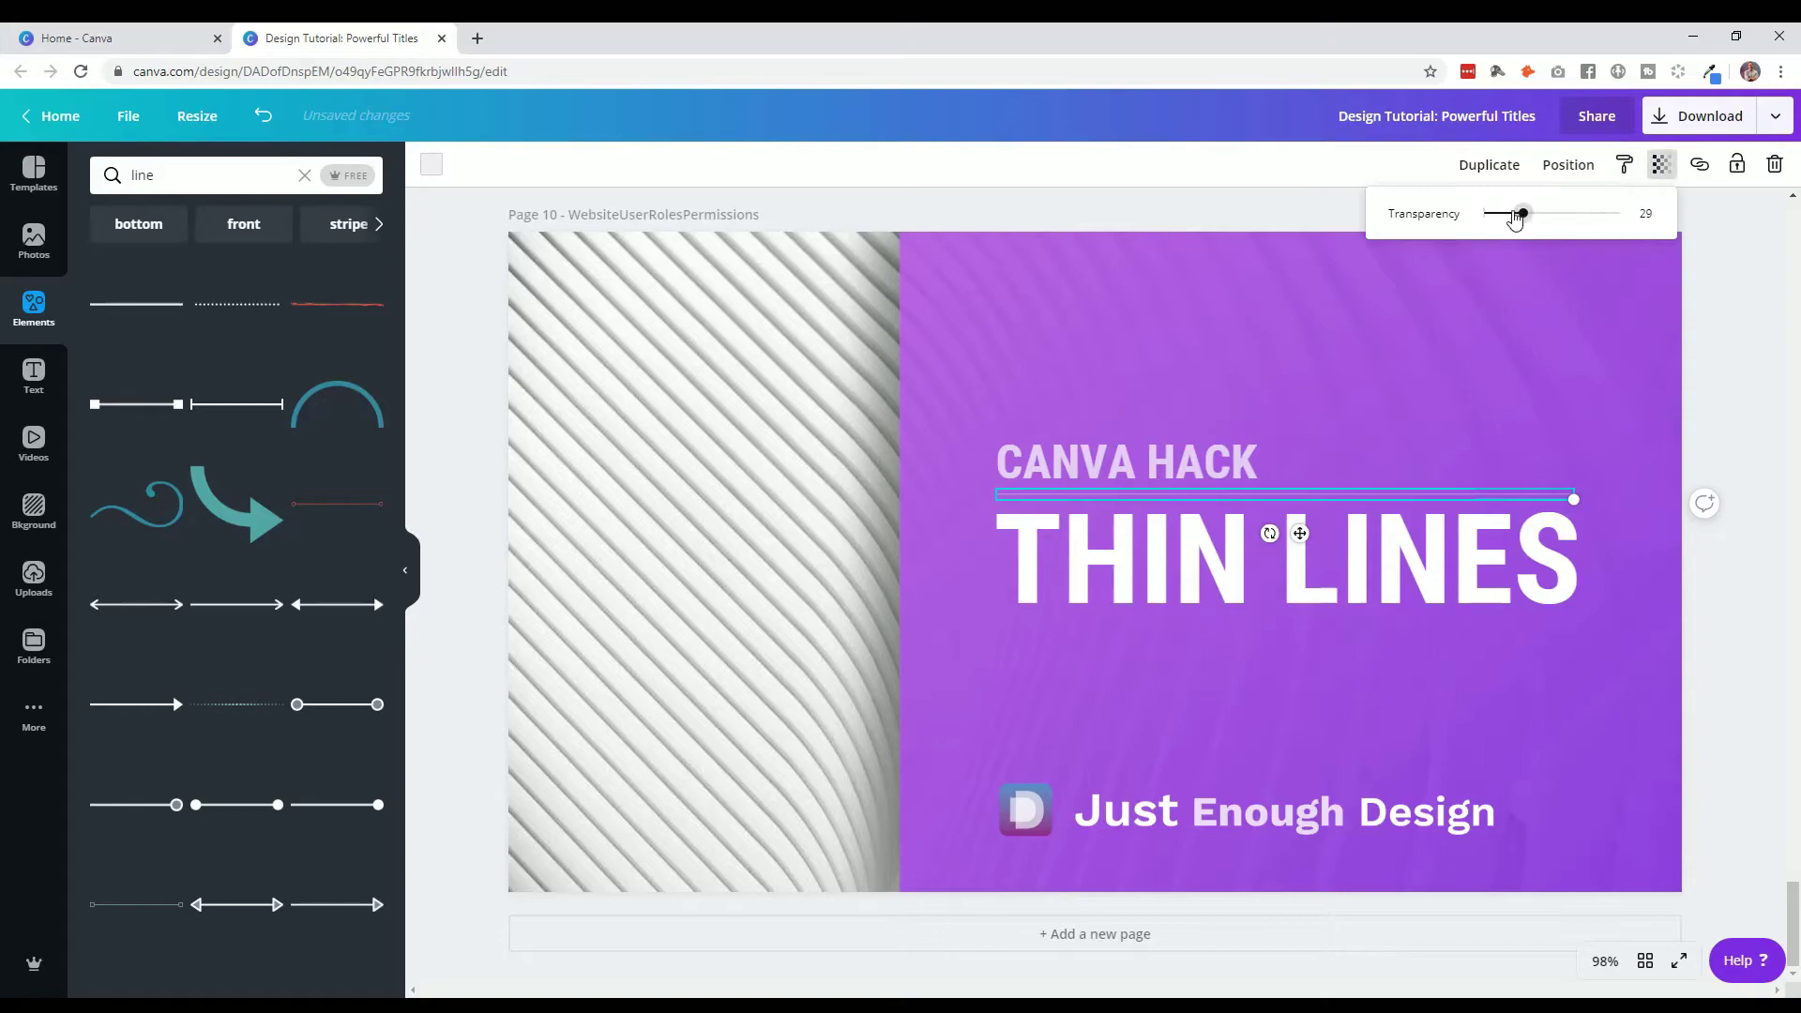
{"action": "left_click_drag", "start_coordinate": [1514, 216], "coordinate": [1656, 220]}
{"action": "left_click", "coordinate": [1694, 363]}
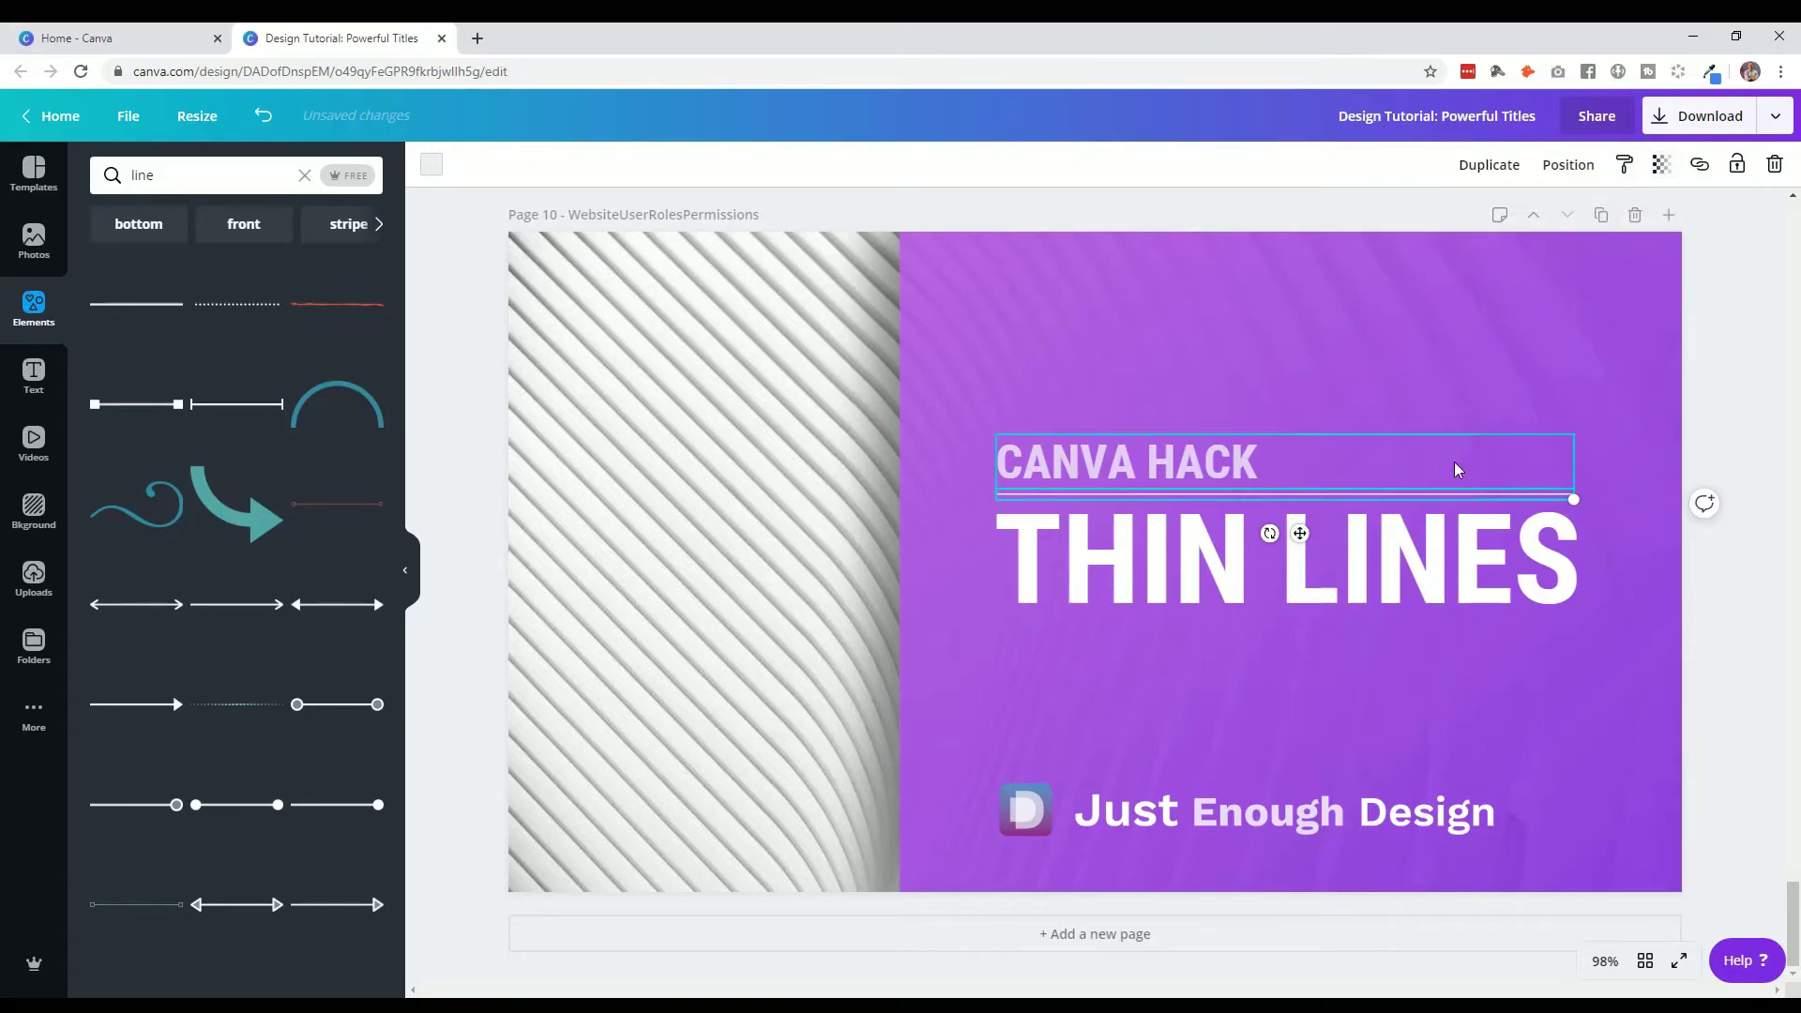
{"action": "left_click", "coordinate": [1733, 398]}
Duplicate the line above THIN LINES and position the copy just below the title.
{"action": "left_click", "coordinate": [1364, 500]}
{"action": "key", "text": "Down"}
{"action": "key", "text": "Down"}
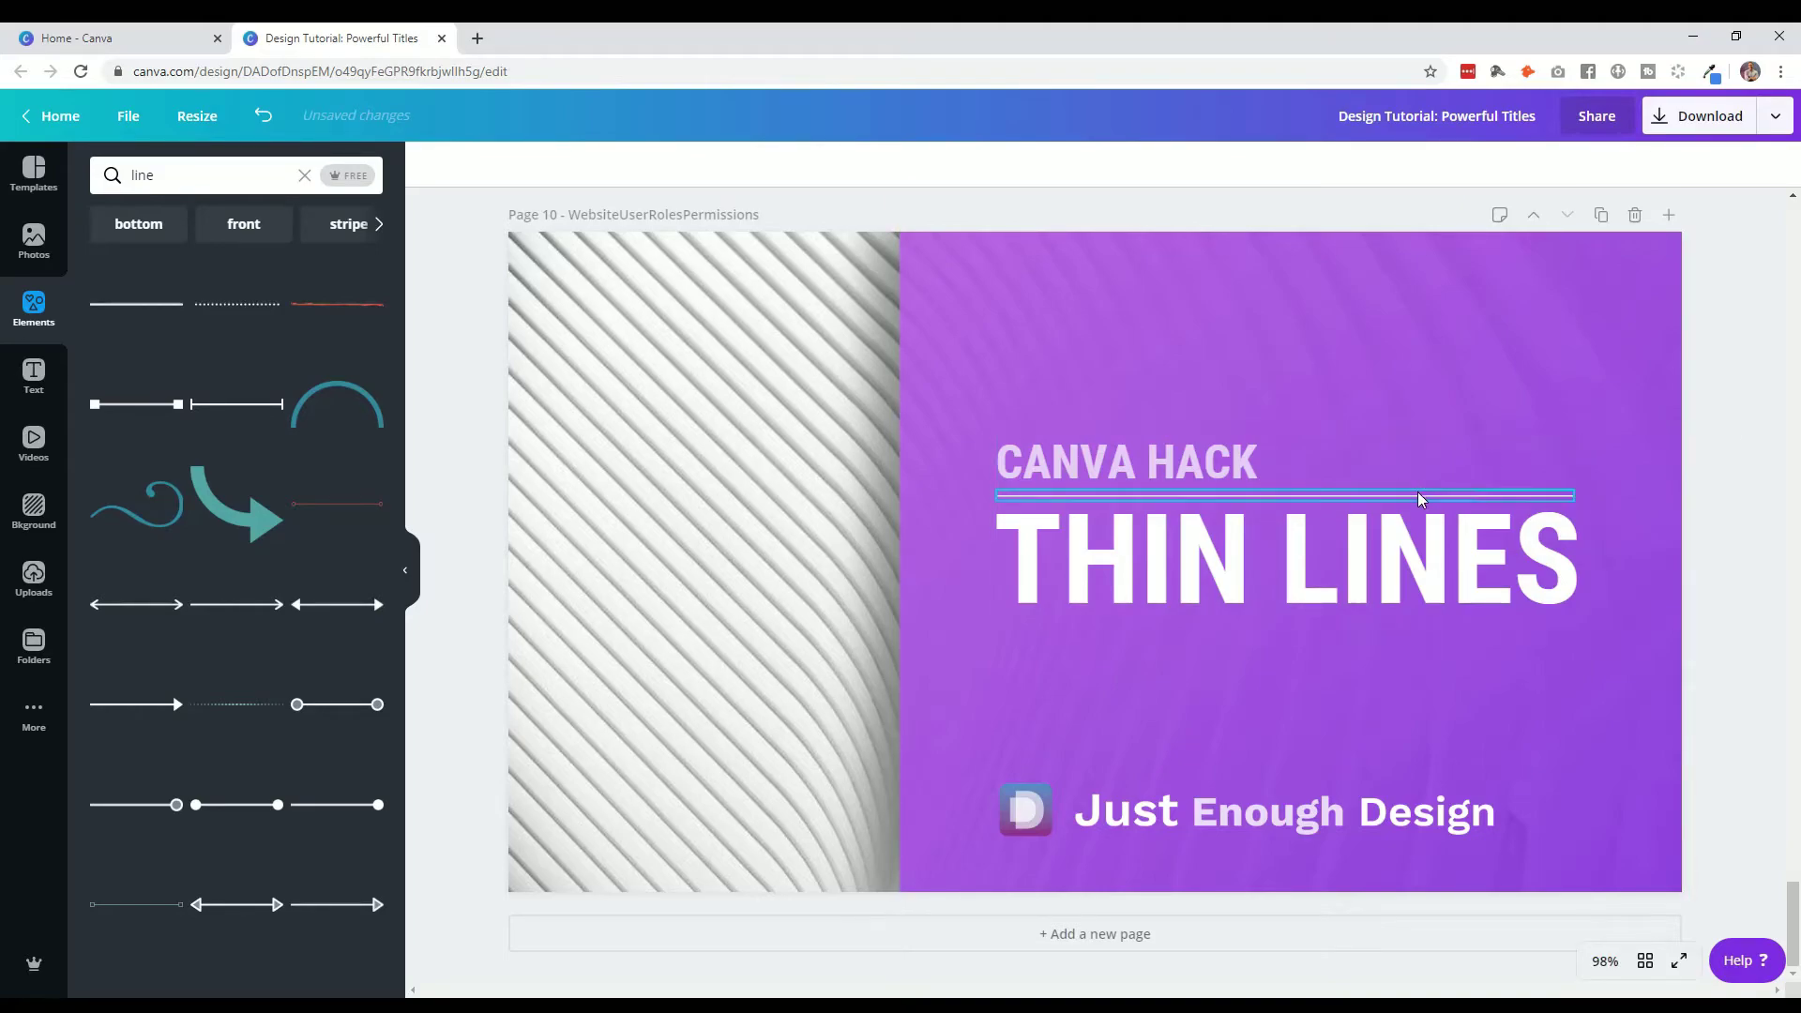
{"action": "key", "text": "ctrl+d"}
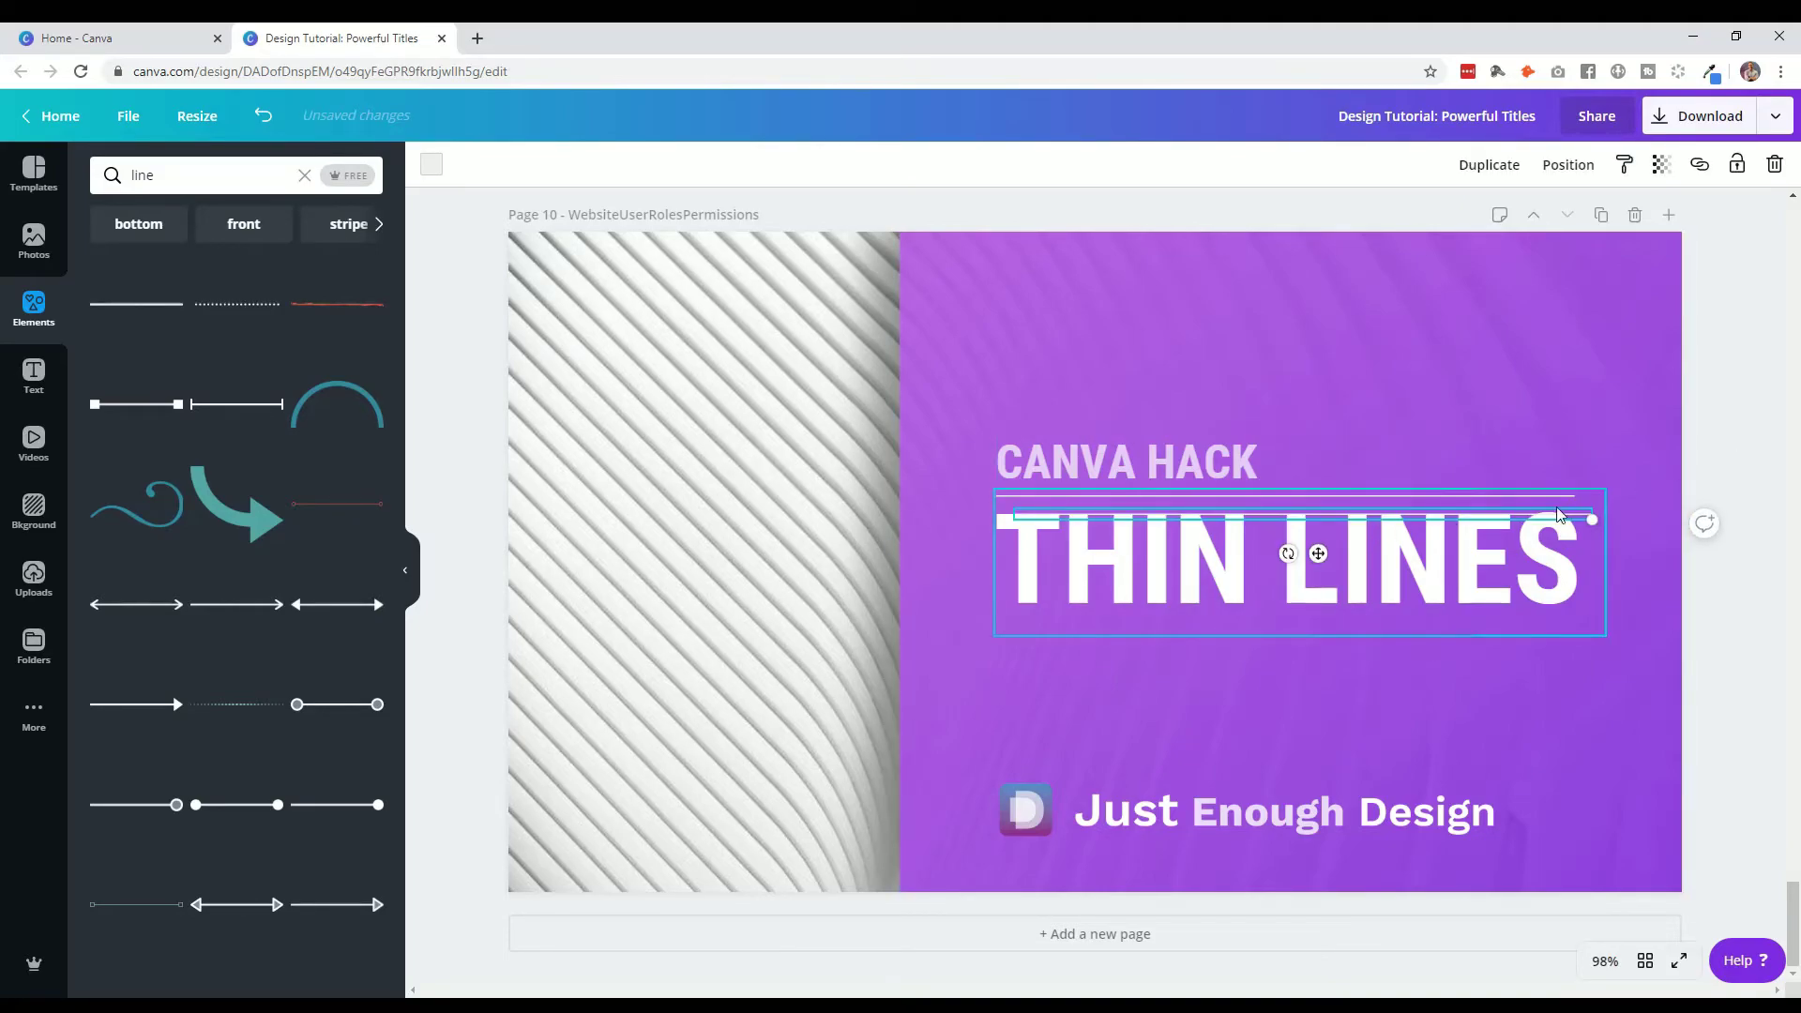
{"action": "left_click_drag", "start_coordinate": [1523, 522], "coordinate": [1509, 627]}
{"action": "key", "text": "Up"}
{"action": "key", "text": "Up"}
{"action": "key", "text": "Up"}
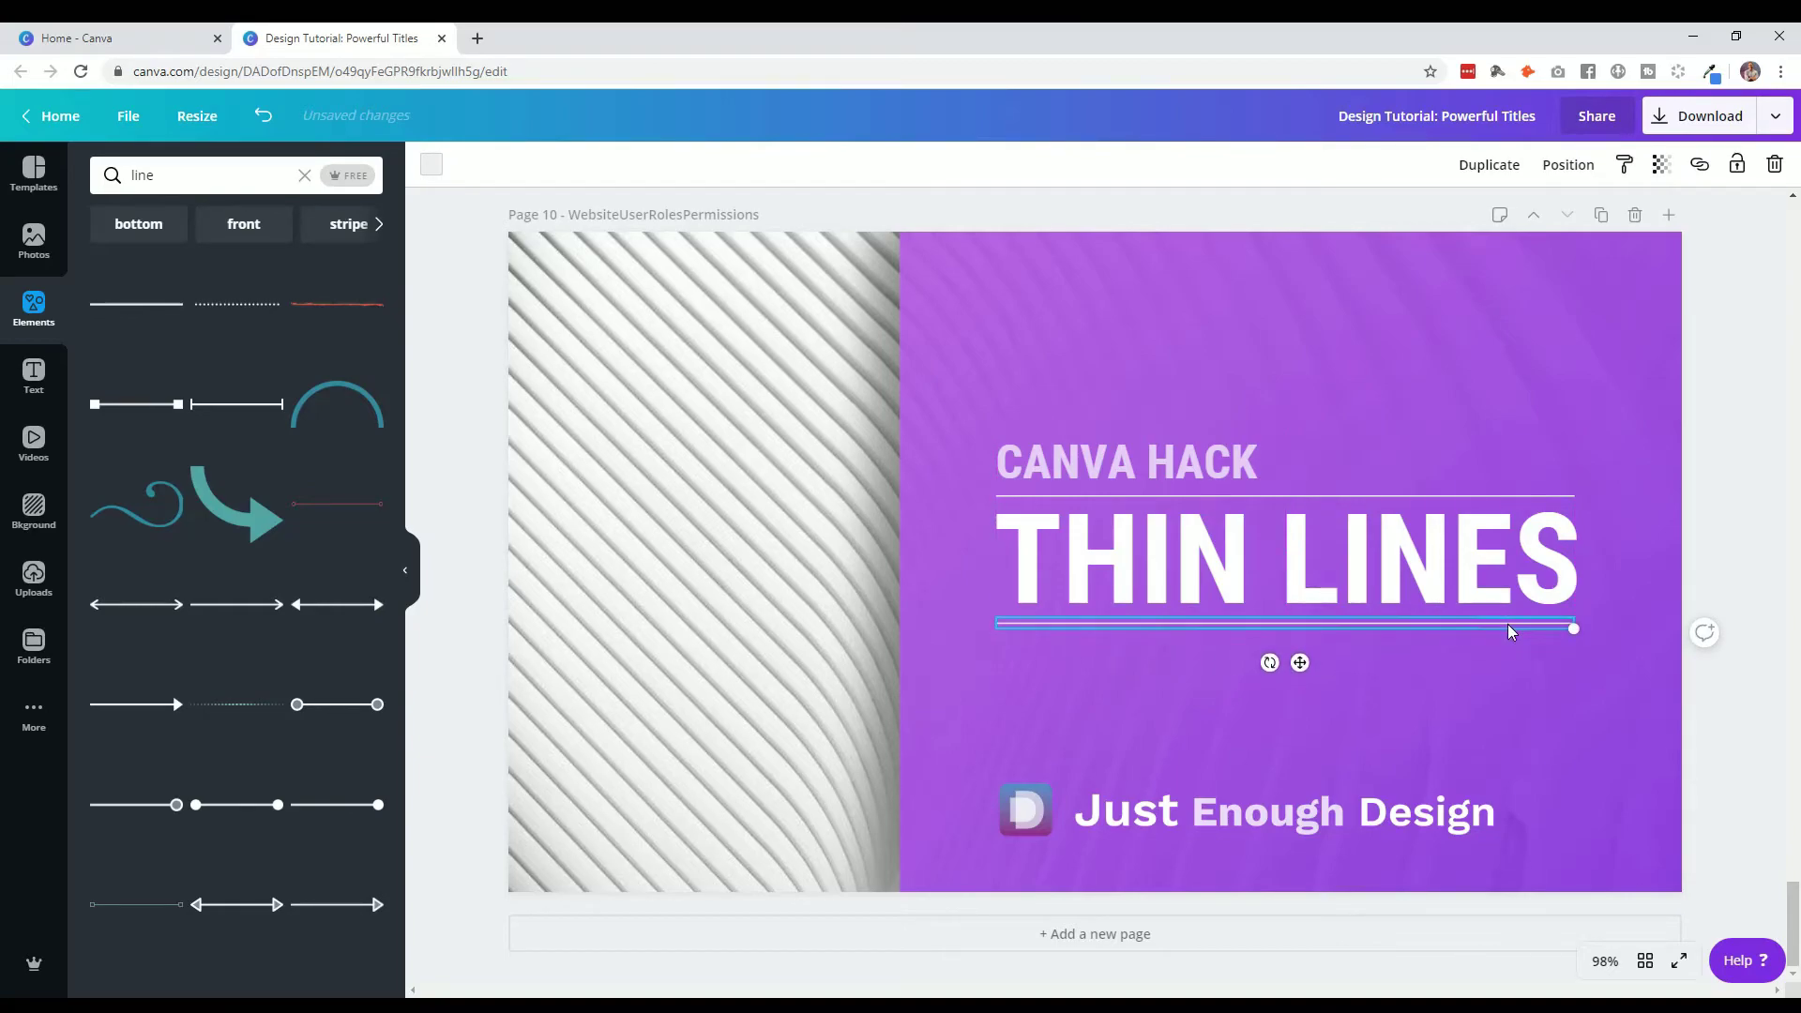
{"action": "key", "text": "Down"}
{"action": "key", "text": "Down"}
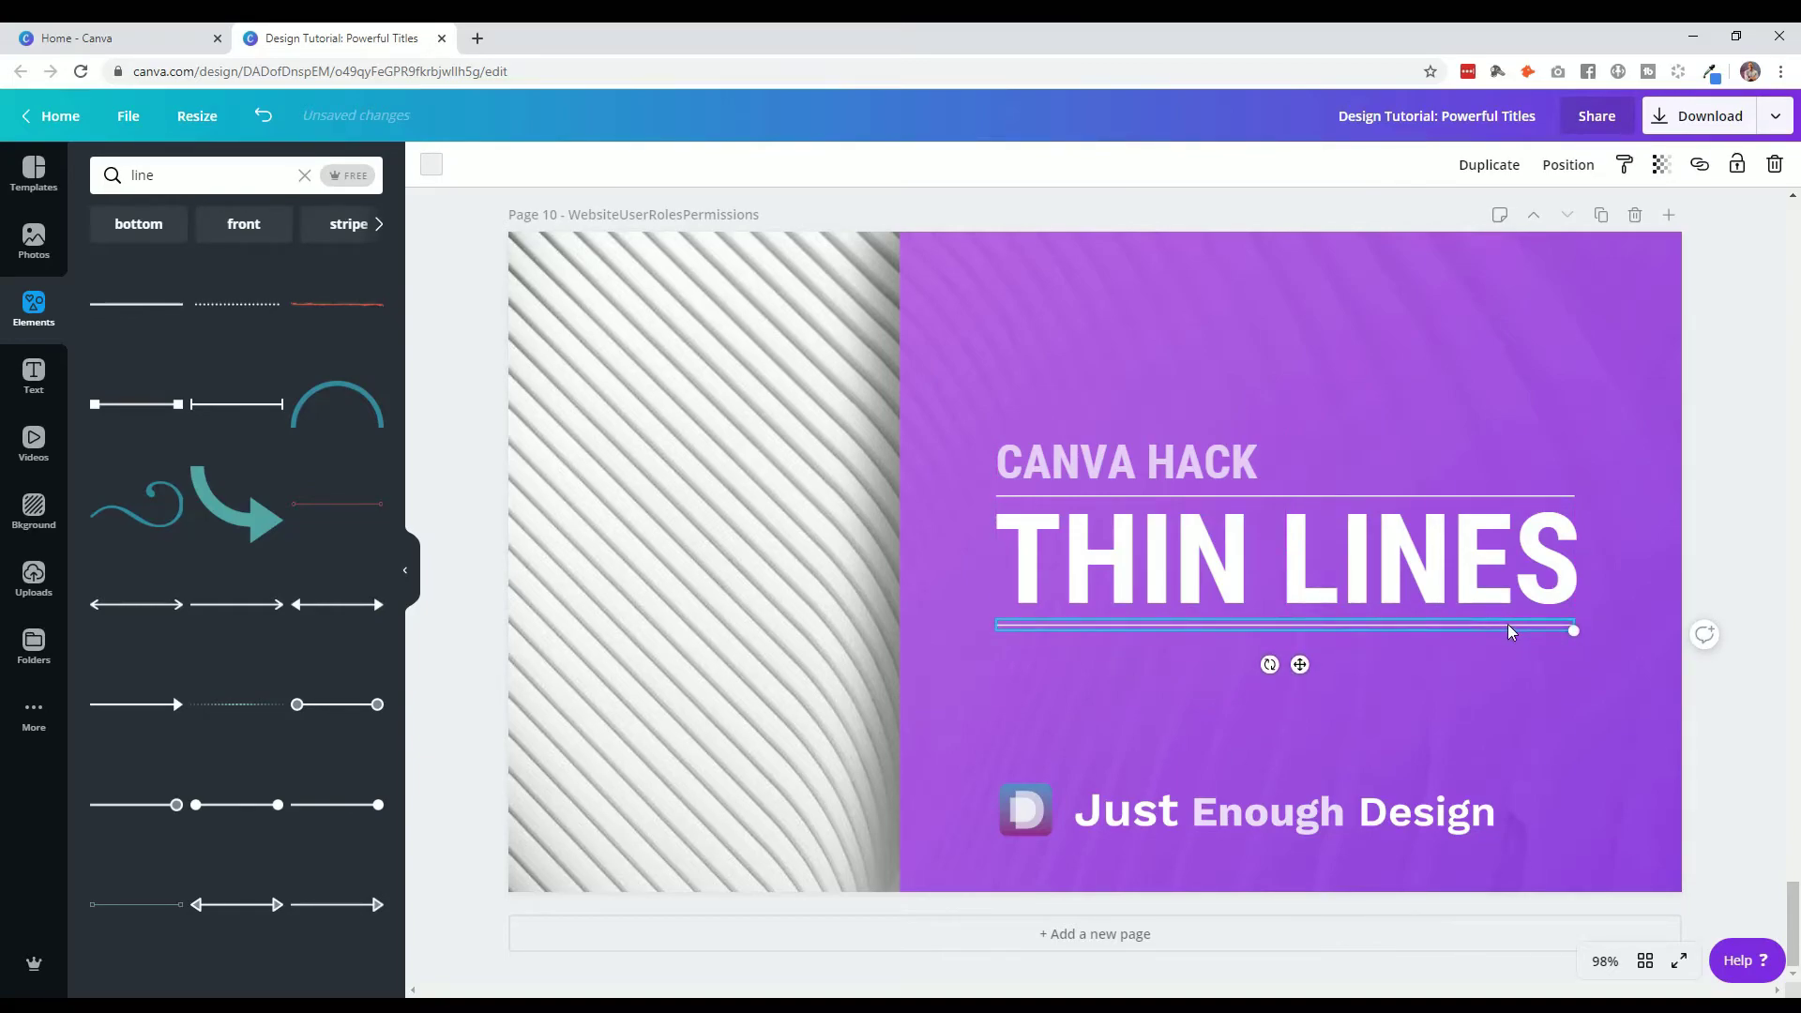
{"action": "left_click", "coordinate": [1747, 530]}
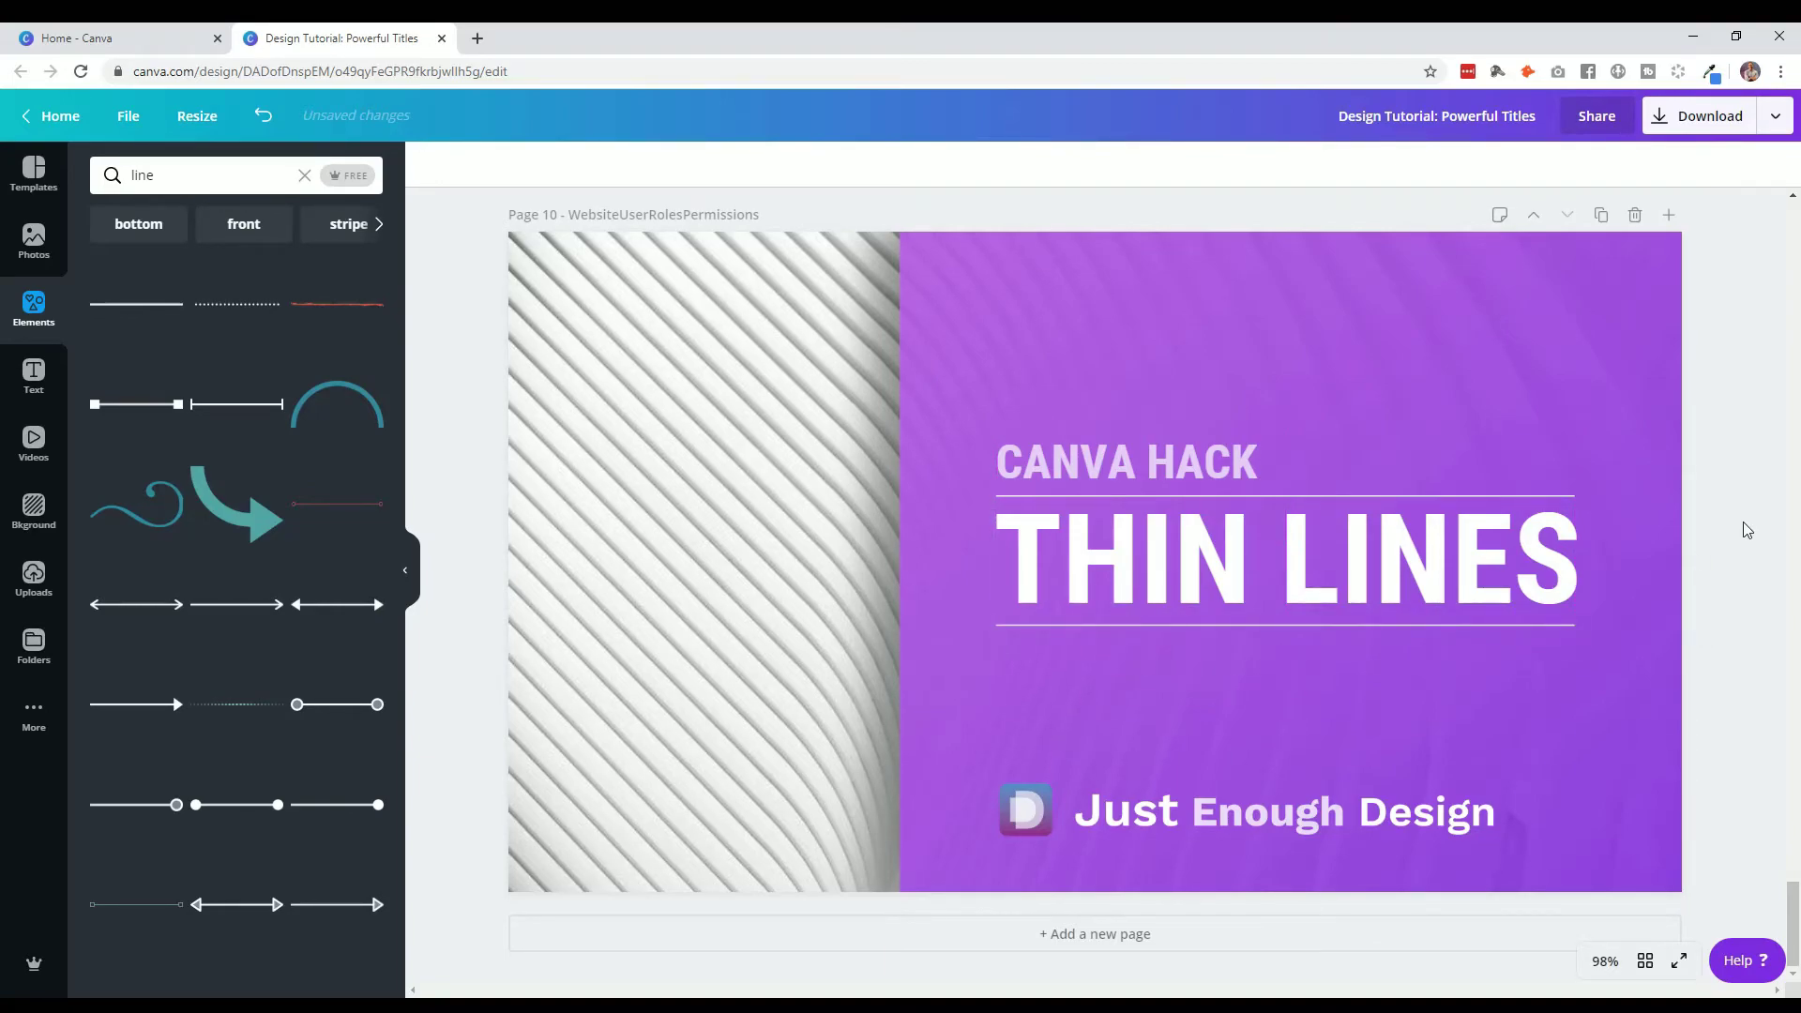
{"action": "left_click", "coordinate": [1510, 580]}
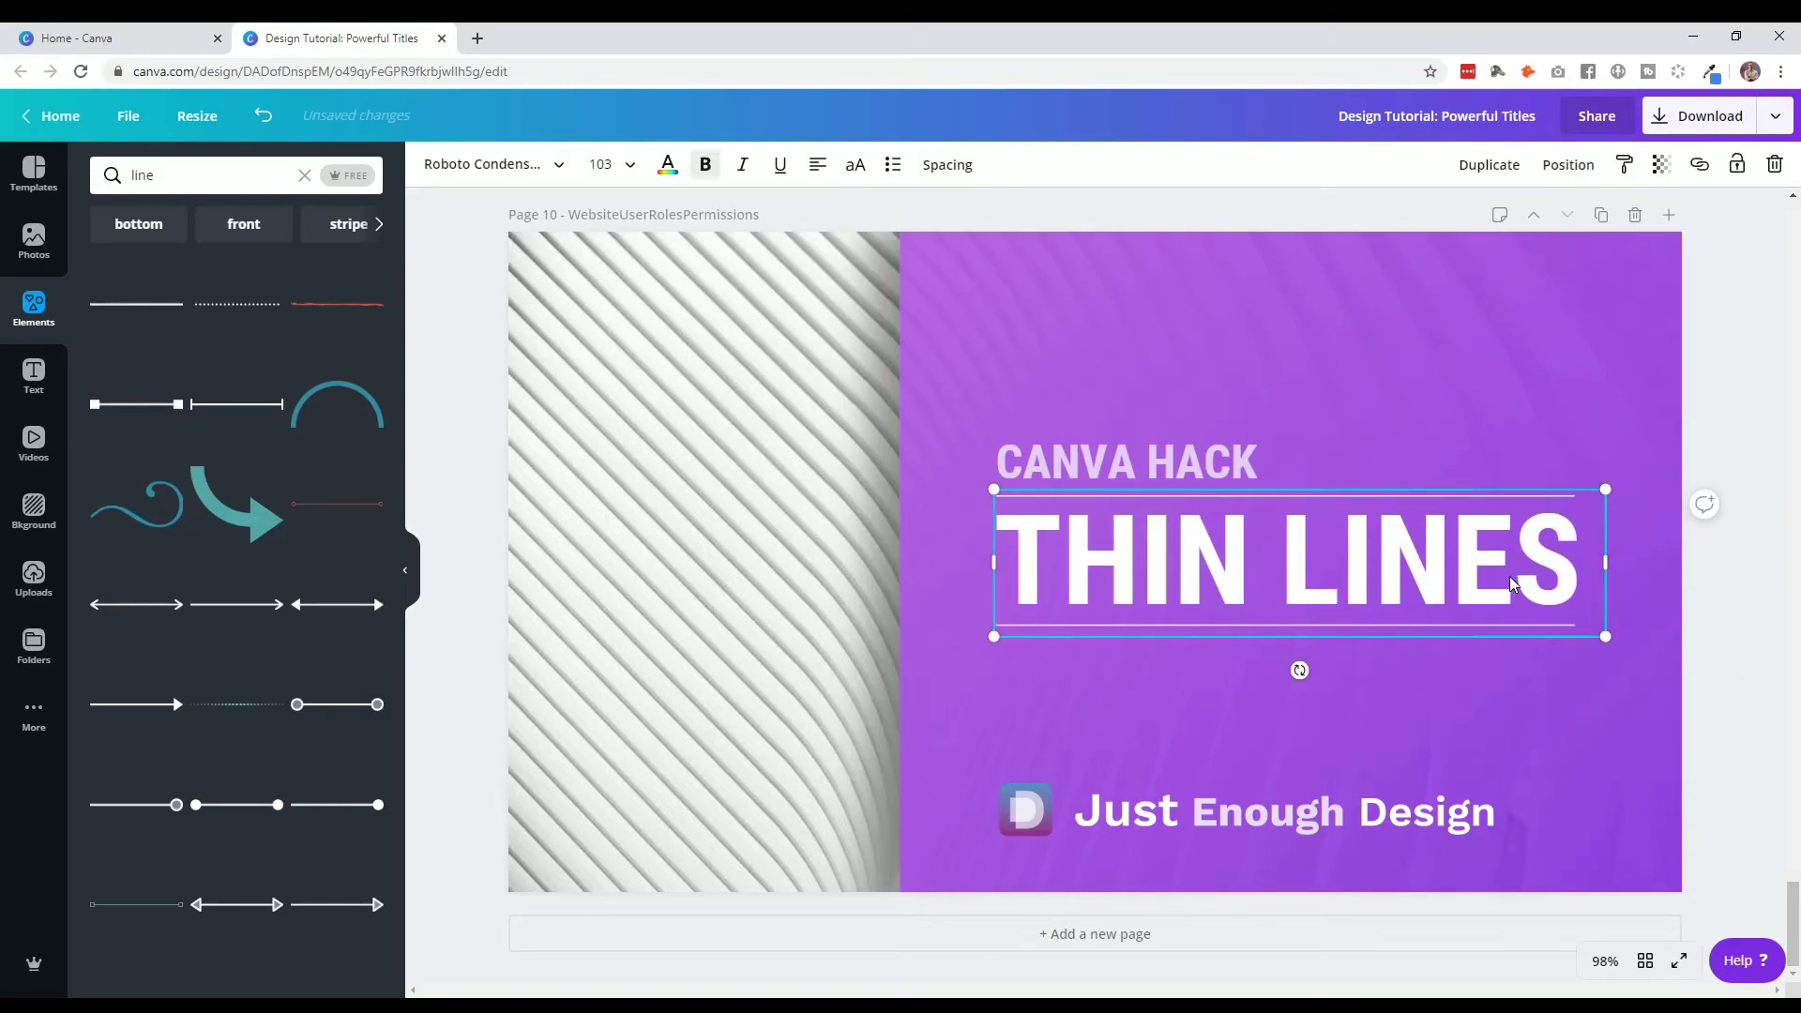
{"action": "left_click", "coordinate": [1746, 403]}
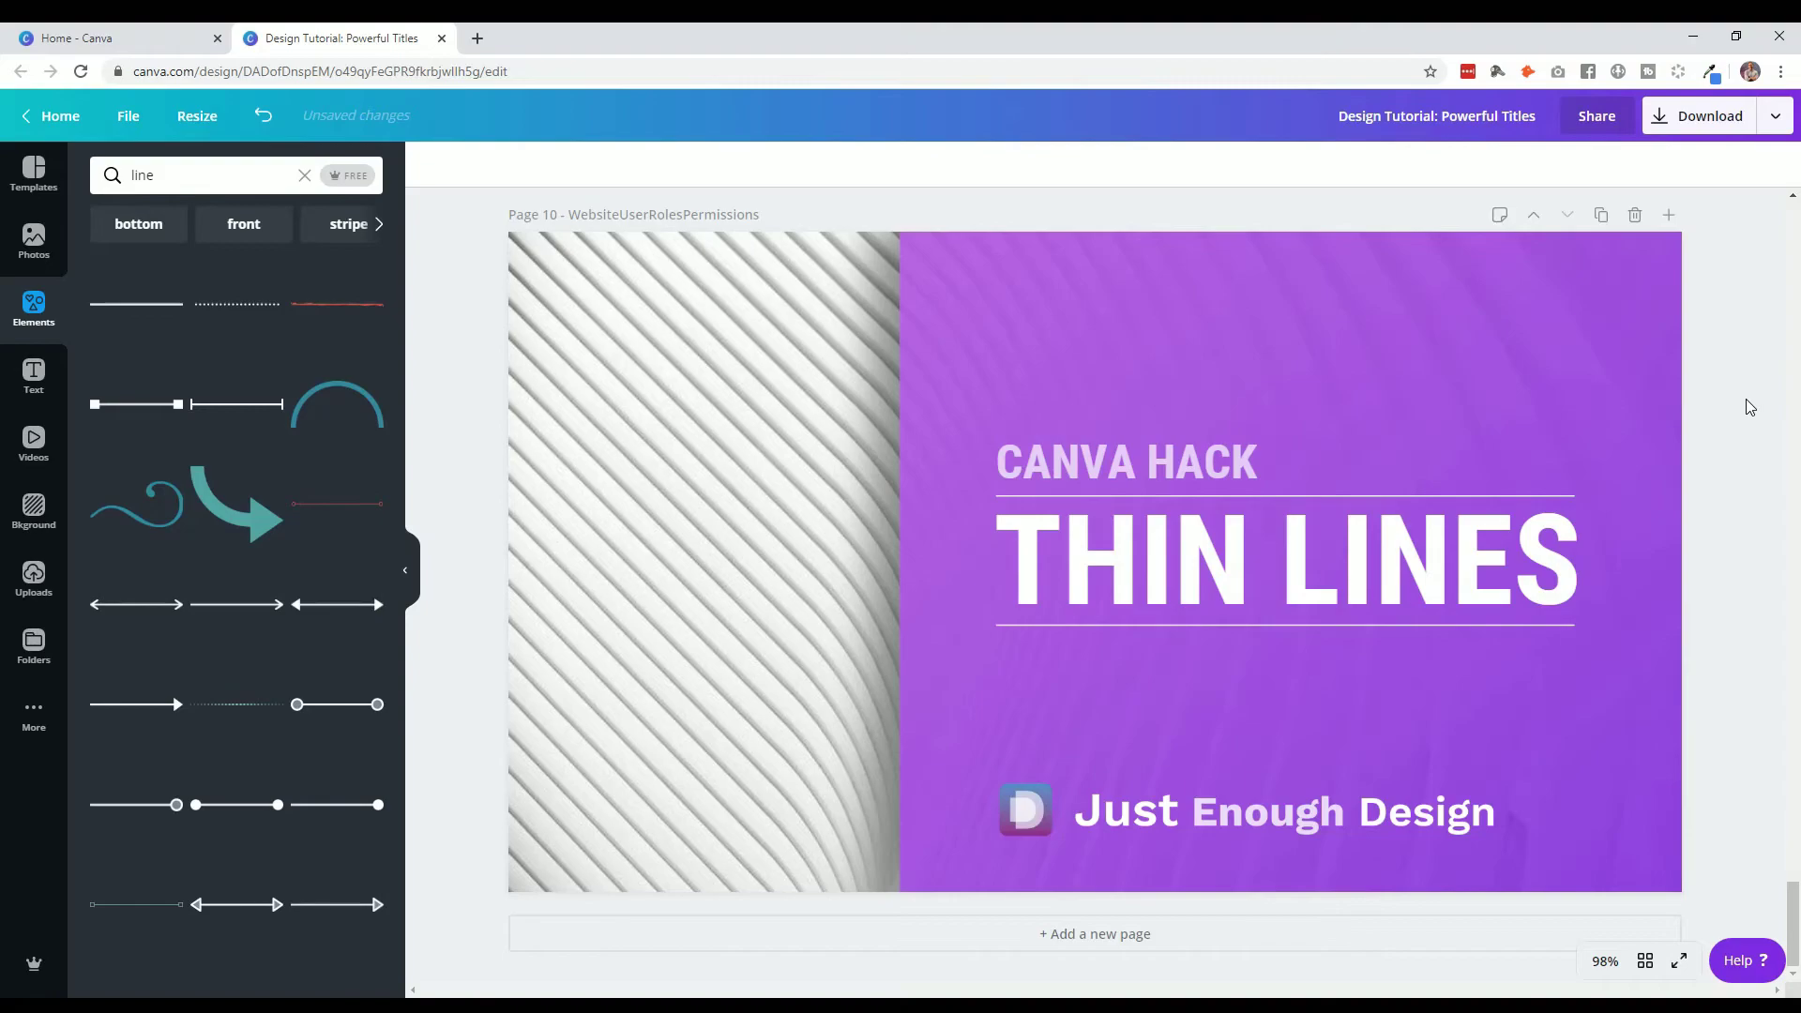